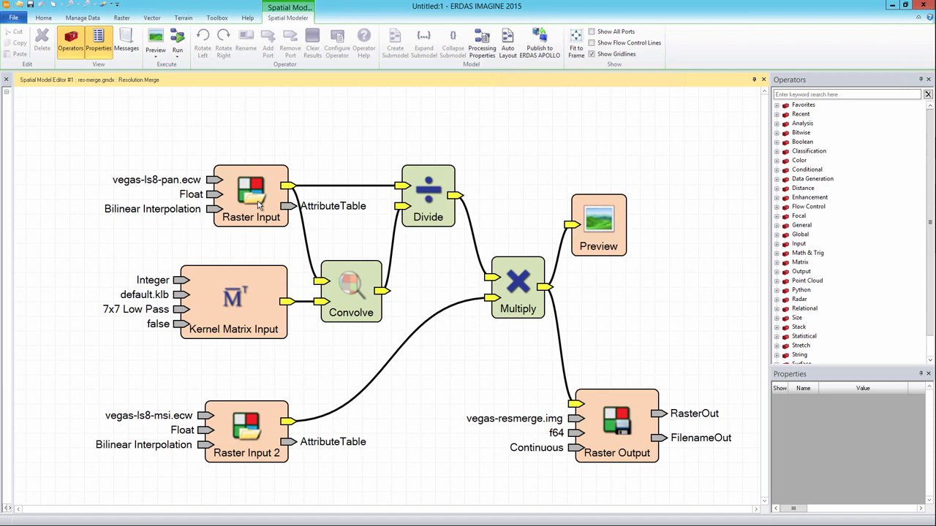
# Review the properties of each operator, from Raster Input through Convolve, Divide, Multiply to Raster Output.
pyautogui.click(259, 208)
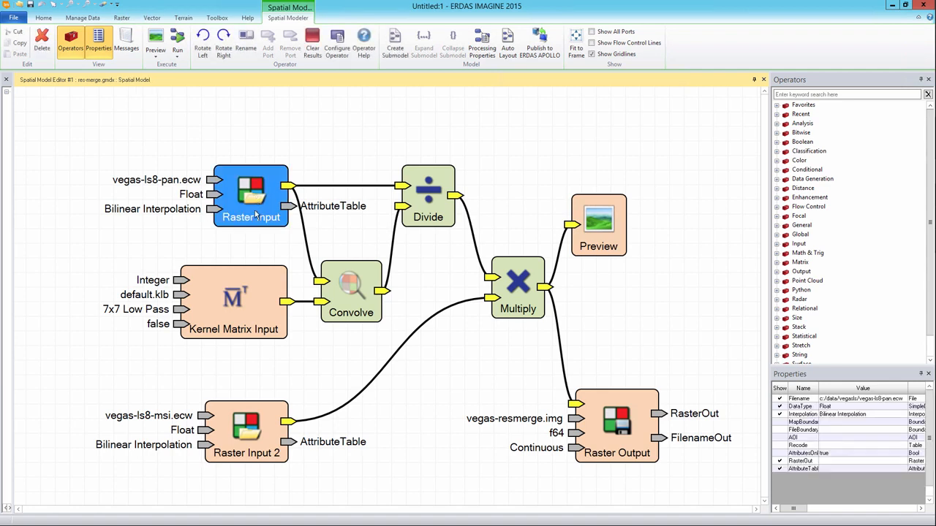
pyautogui.click(263, 296)
pyautogui.click(340, 294)
pyautogui.click(431, 213)
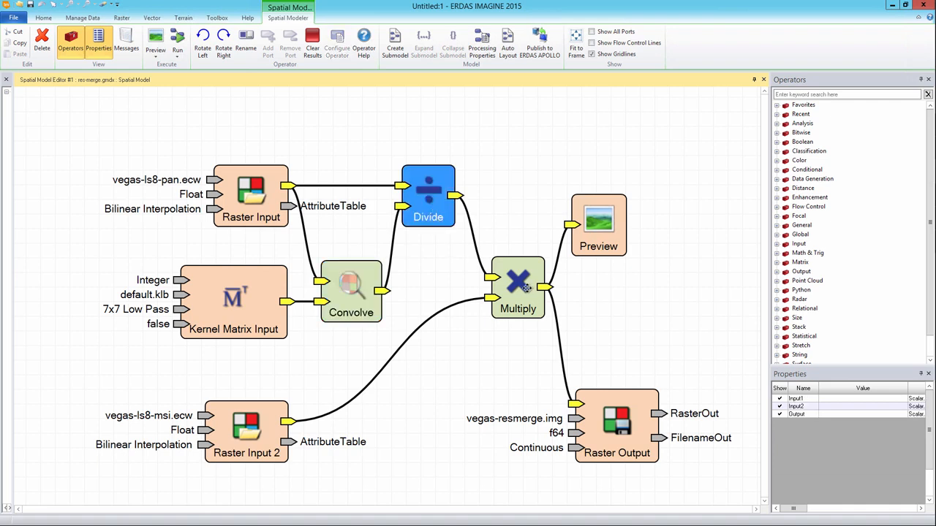
pyautogui.click(526, 287)
pyautogui.click(627, 421)
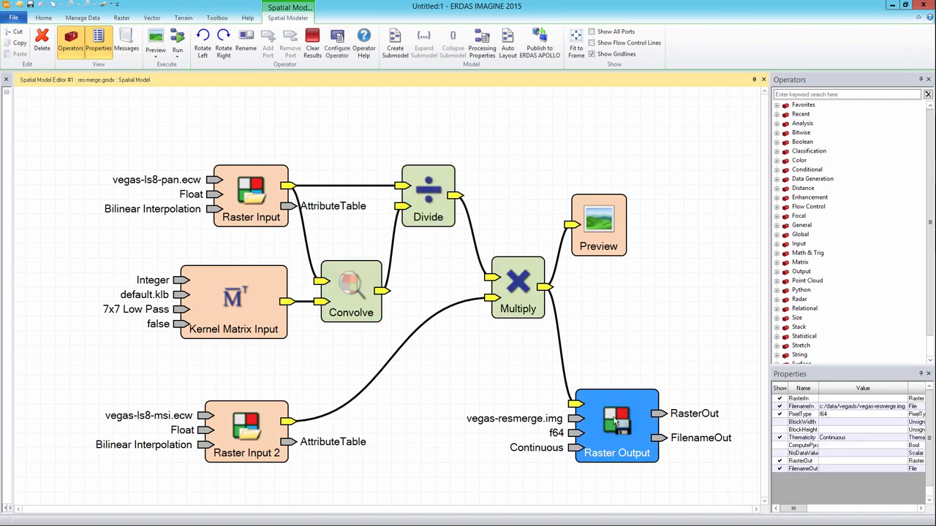
pyautogui.click(468, 434)
pyautogui.click(259, 208)
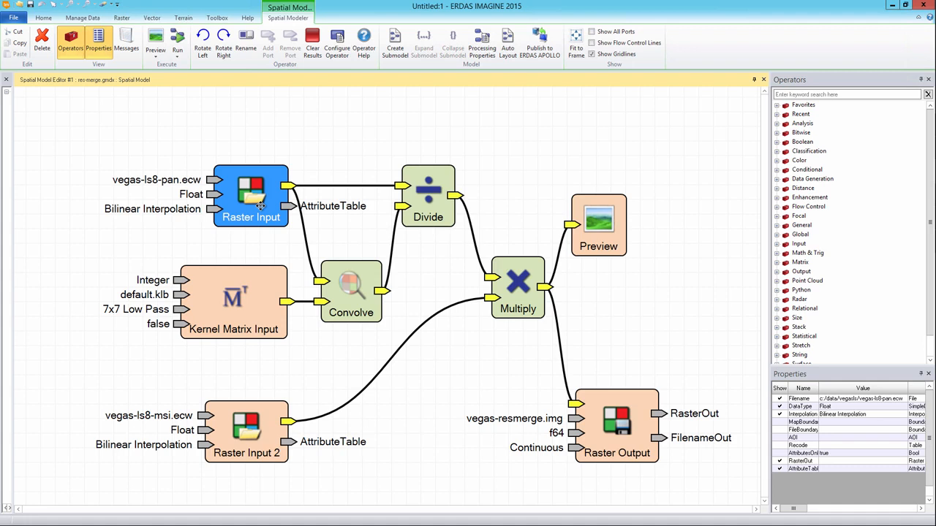
pyautogui.keyDown('ctrl'); pyautogui.click(587, 412); pyautogui.keyUp('ctrl')
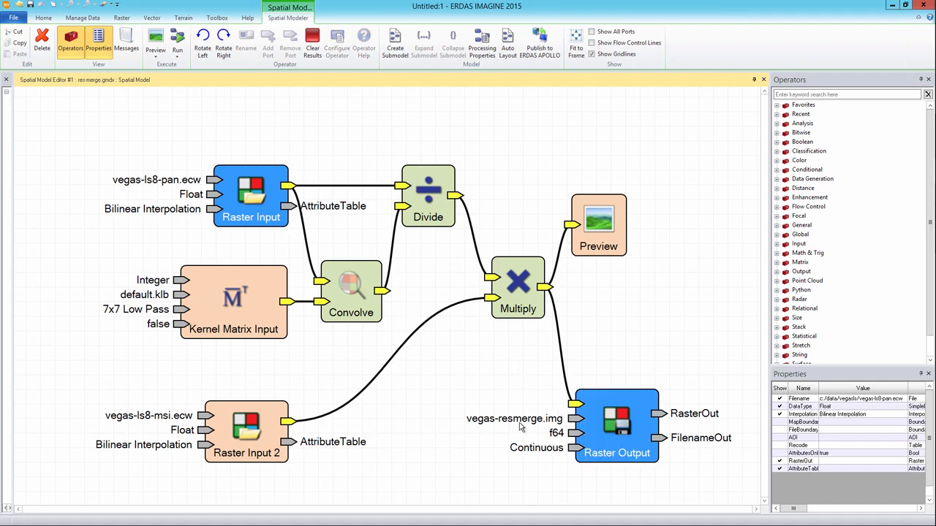
pyautogui.click(139, 192)
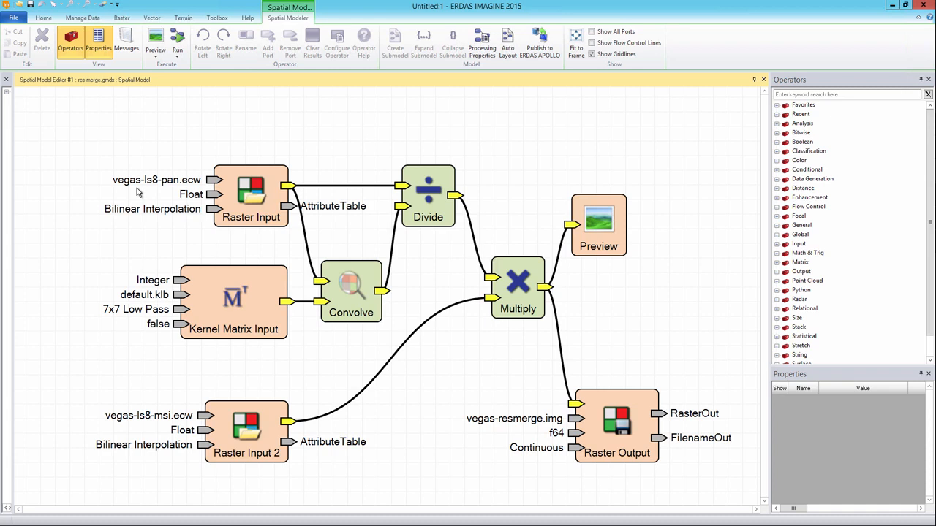
# Inspect Raster Input's file name settings and file browser, leaving the file unchanged.
pyautogui.doubleClick(251, 201)
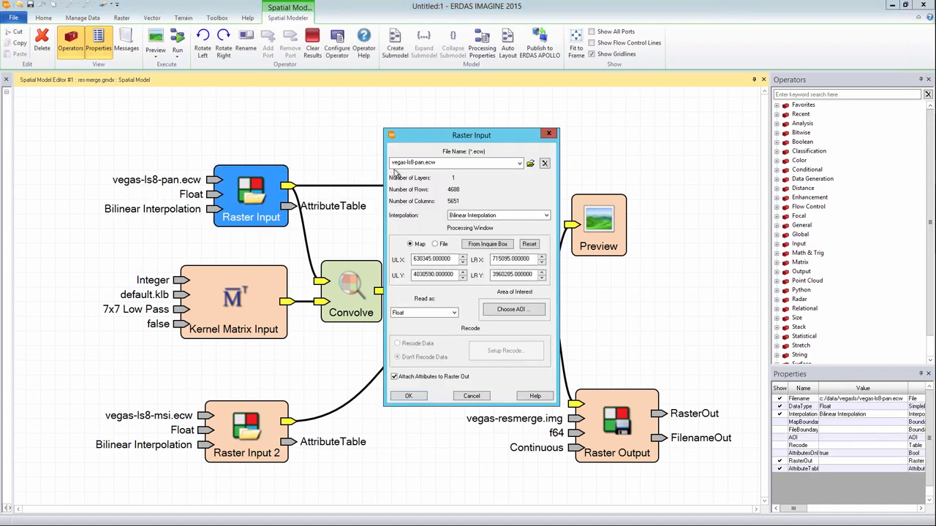
pyautogui.doubleClick(414, 162)
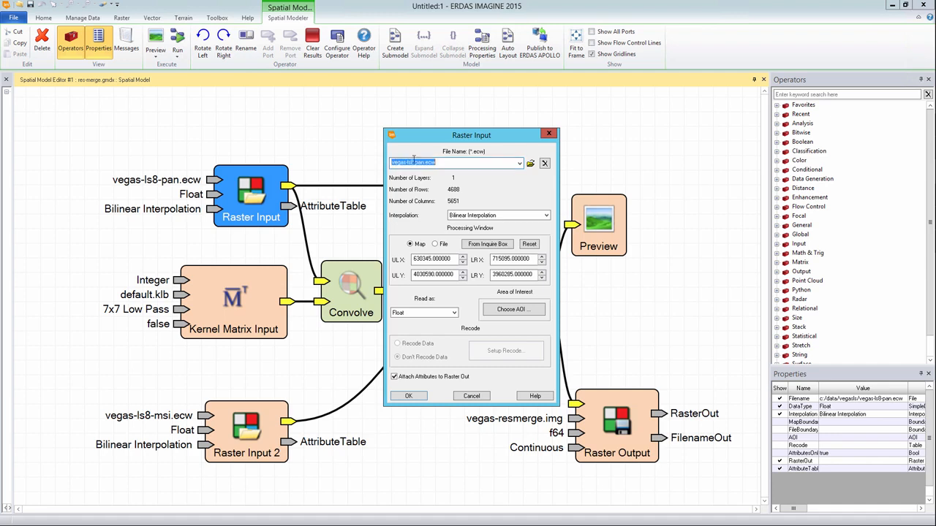
pyautogui.click(530, 163)
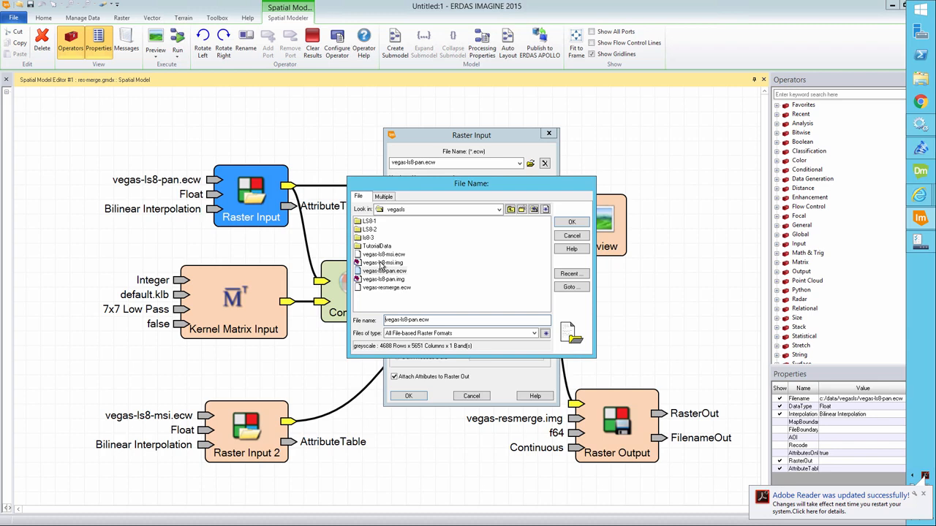
pyautogui.click(572, 238)
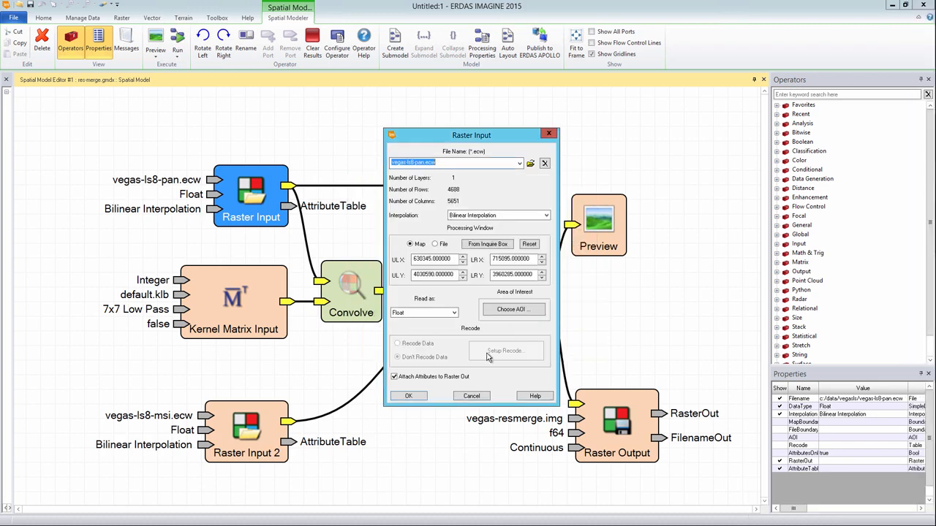
pyautogui.click(472, 396)
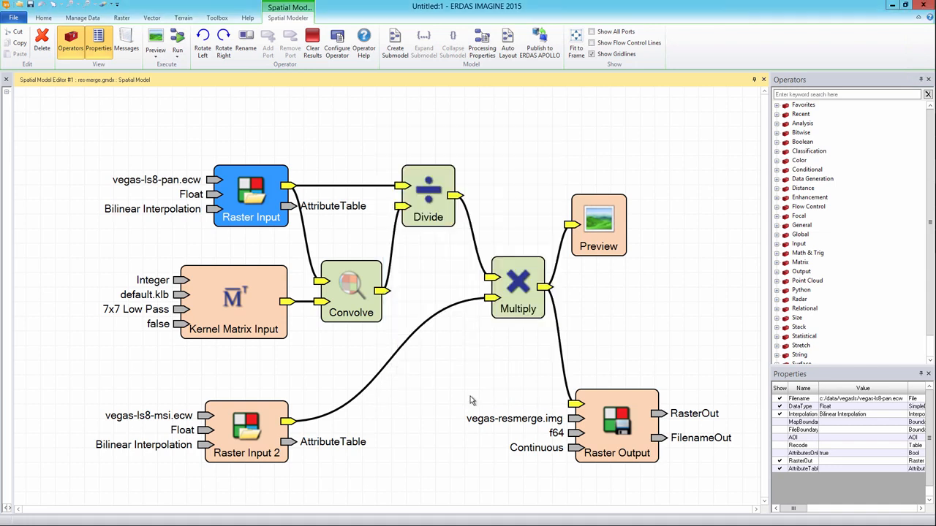
pyautogui.click(471, 399)
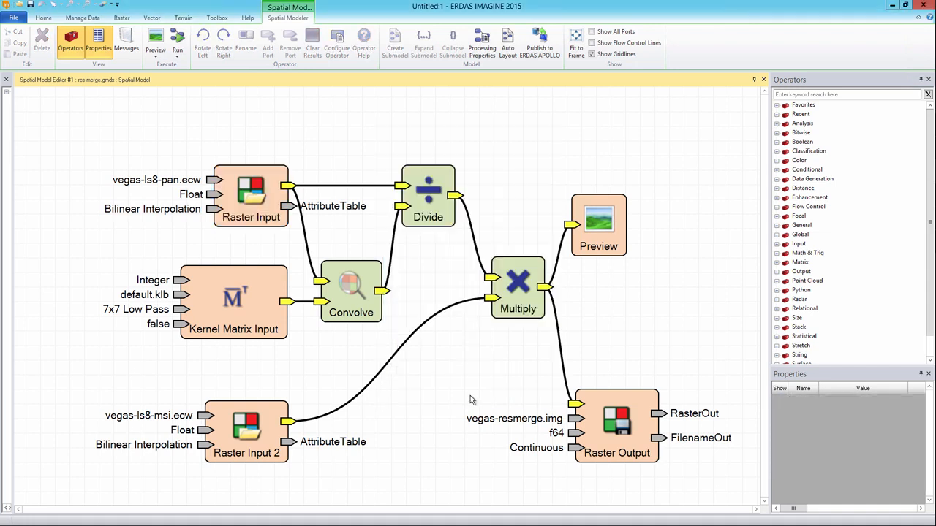
# Select Raster Input, Raster Input 2 and Raster Output together, then clear the selection.
pyautogui.click(247, 208)
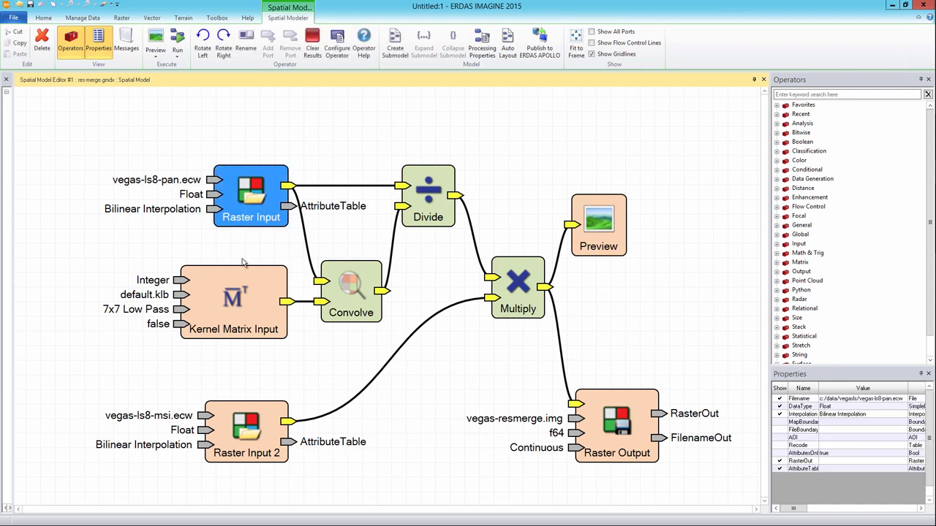
pyautogui.keyDown('ctrl'); pyautogui.click(243, 443); pyautogui.keyUp('ctrl')
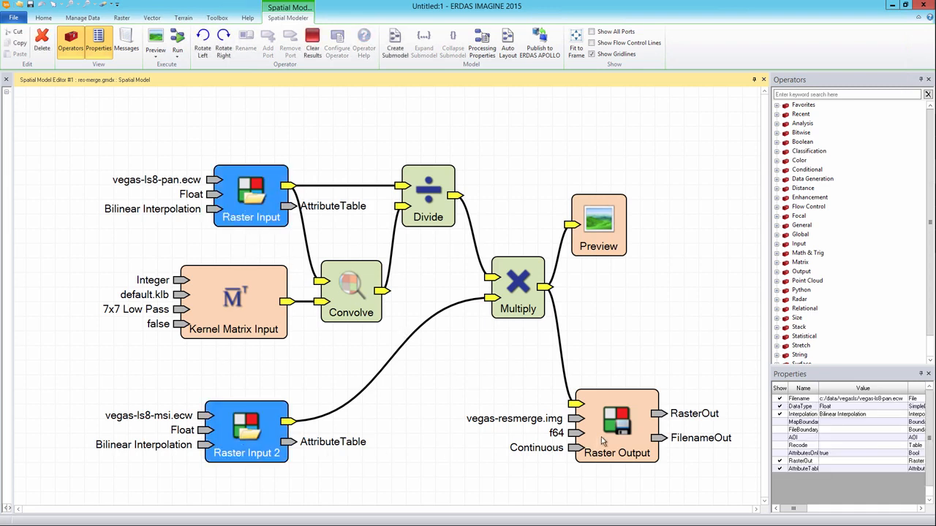
pyautogui.keyDown('ctrl'); pyautogui.click(601, 437); pyautogui.keyUp('ctrl')
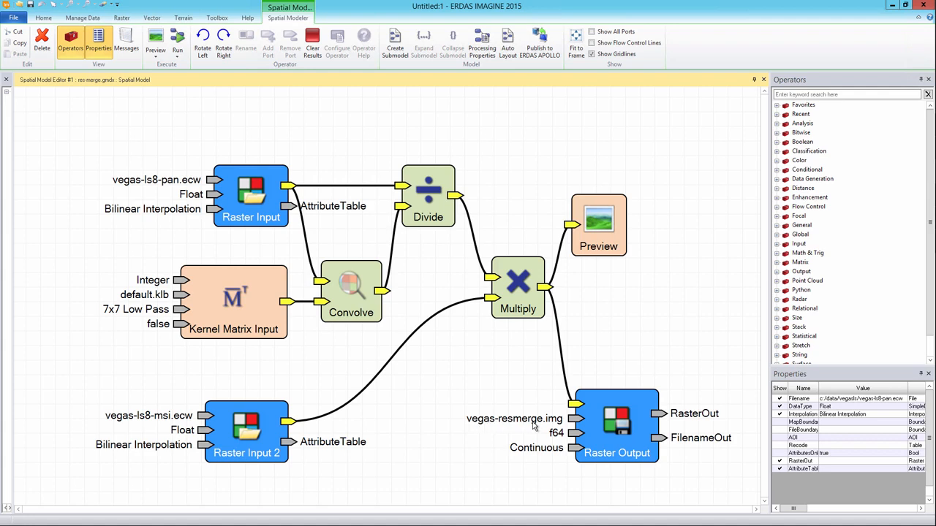
pyautogui.click(646, 325)
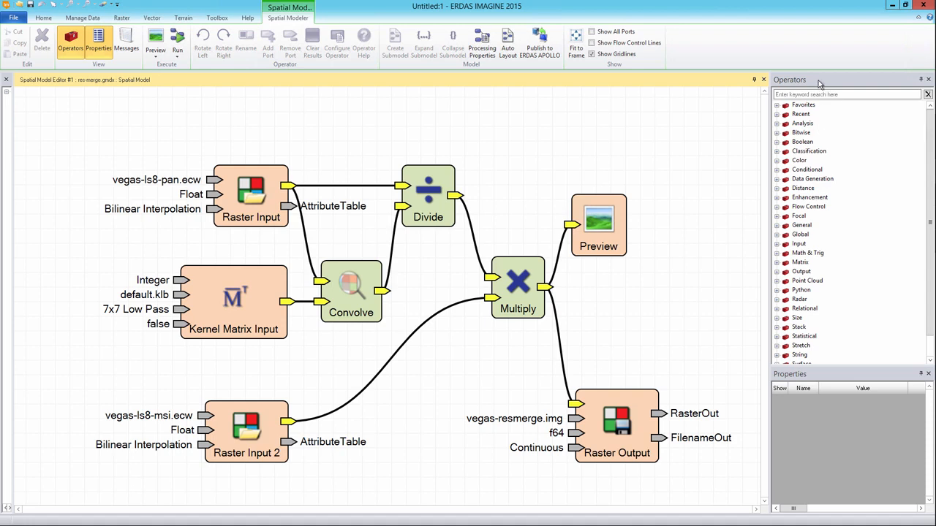
# Place two Port Input operators and wire each to its Raster Input's file port.
pyautogui.click(777, 244)
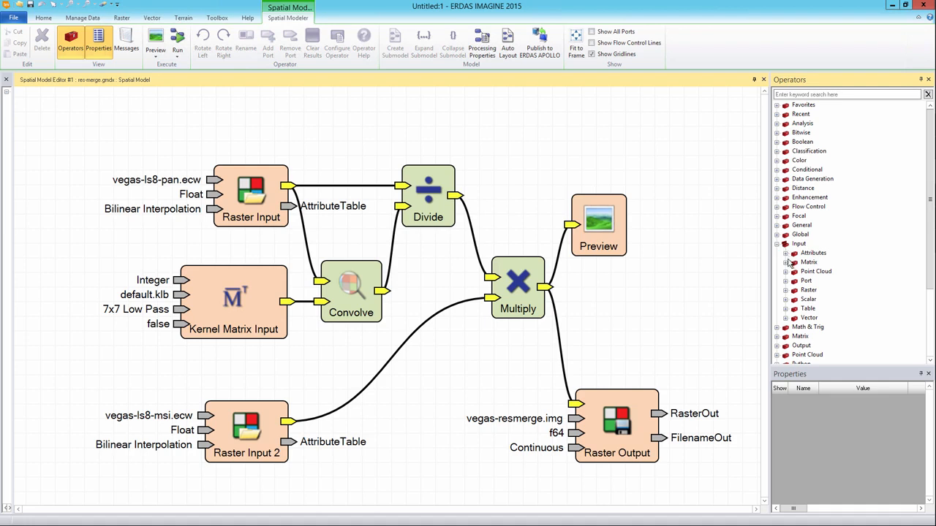
pyautogui.click(786, 281)
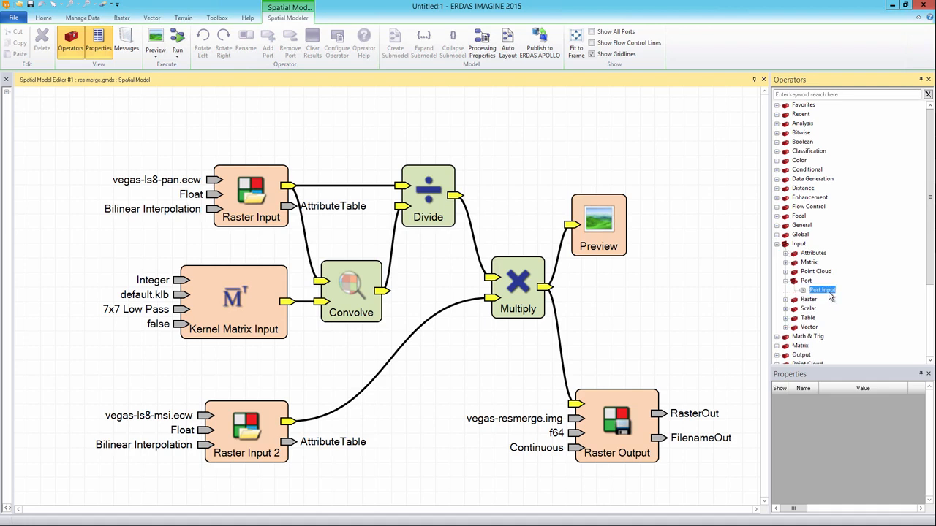
pyautogui.moveTo(817, 290); pyautogui.dragTo(122, 95)
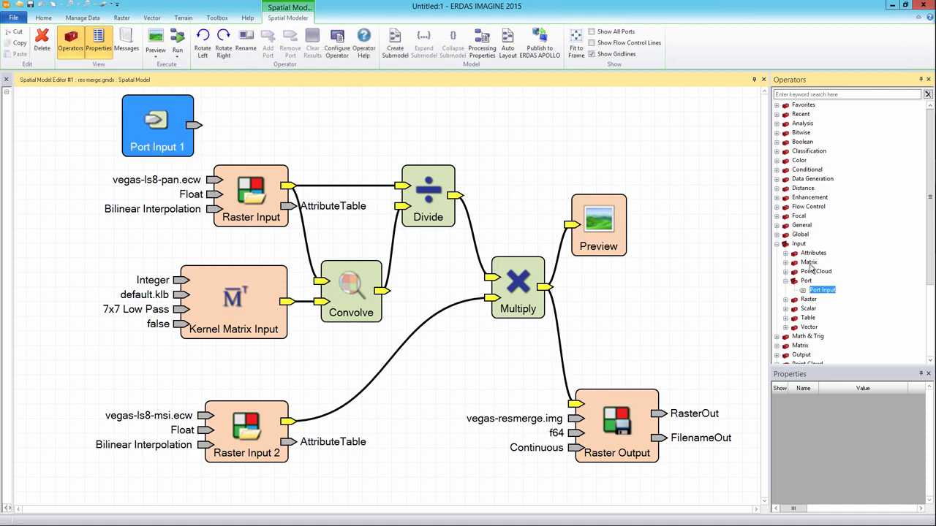
pyautogui.moveTo(822, 291); pyautogui.dragTo(117, 354)
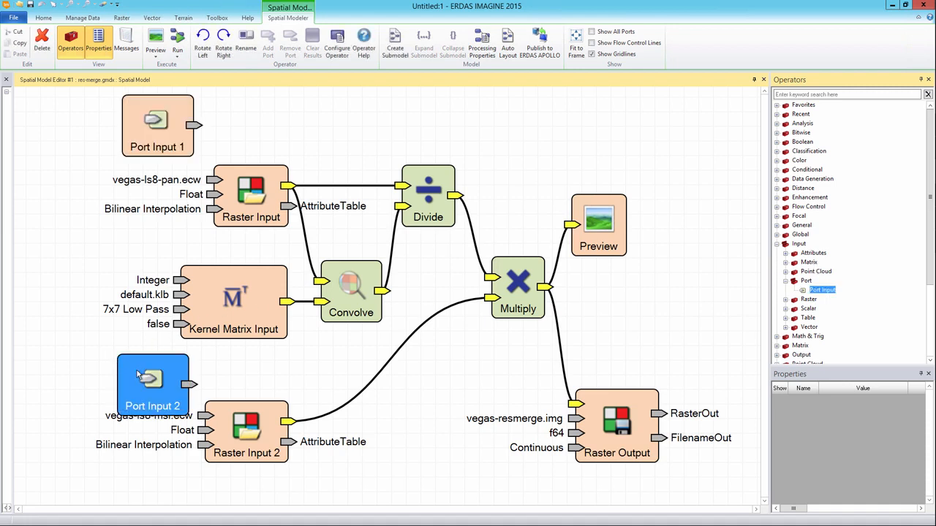
pyautogui.moveTo(151, 381); pyautogui.dragTo(115, 366)
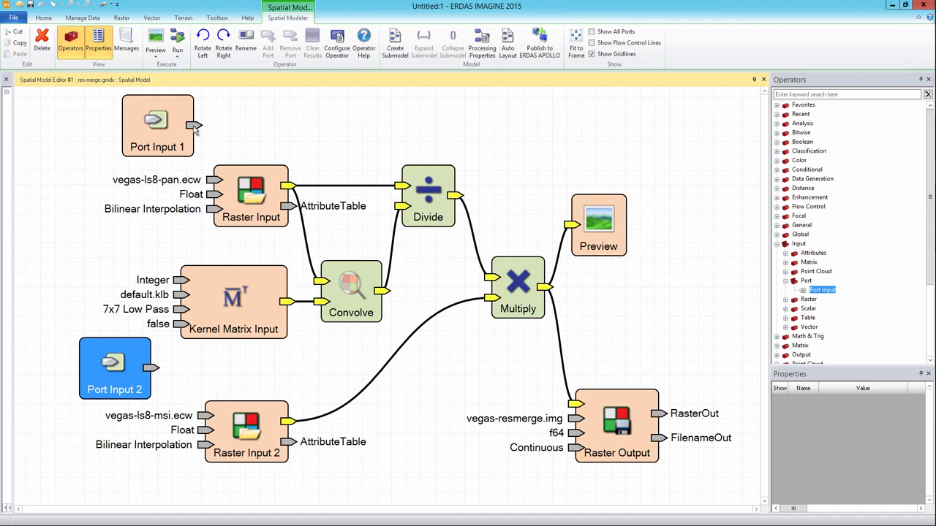
pyautogui.moveTo(196, 128); pyautogui.dragTo(212, 180)
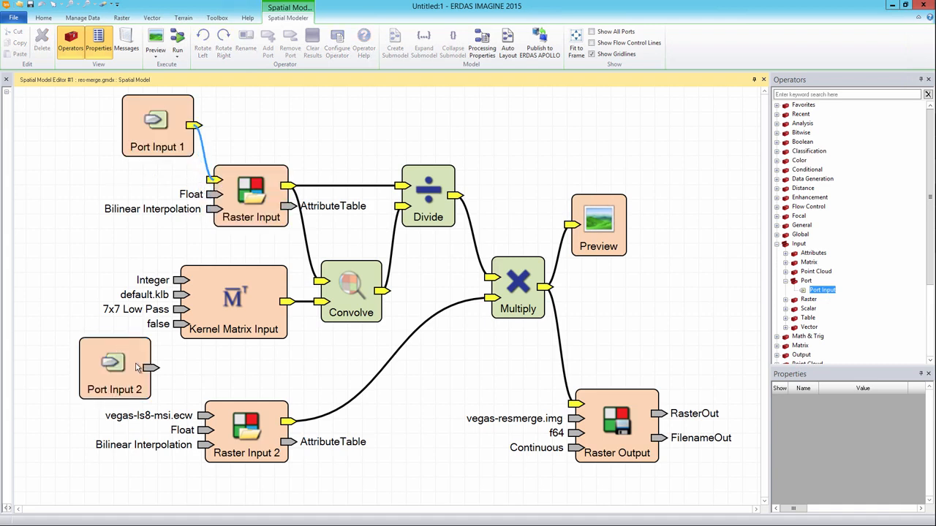
pyautogui.moveTo(151, 369); pyautogui.dragTo(207, 417)
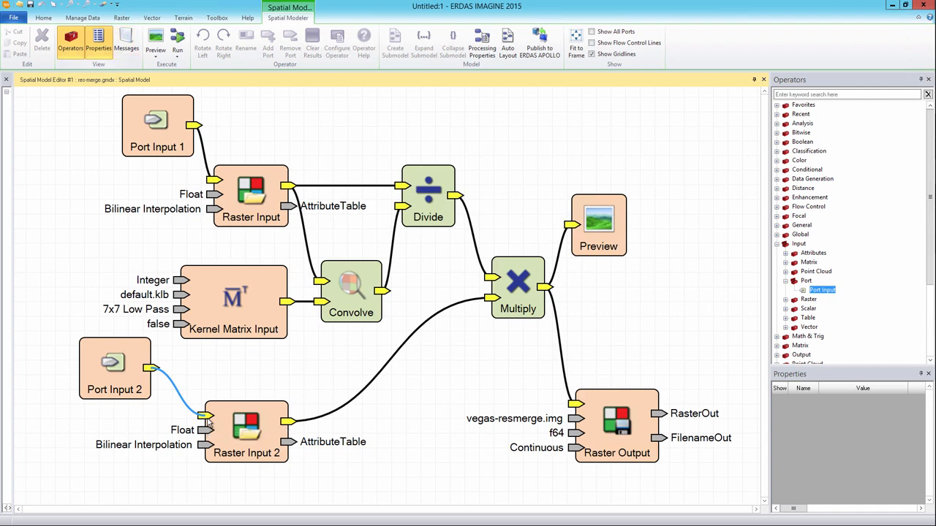
# Name Port Input 1 'High Res Image', paste its description, and add keywords 'Landsat8, PAN'.
pyautogui.doubleClick(157, 126)
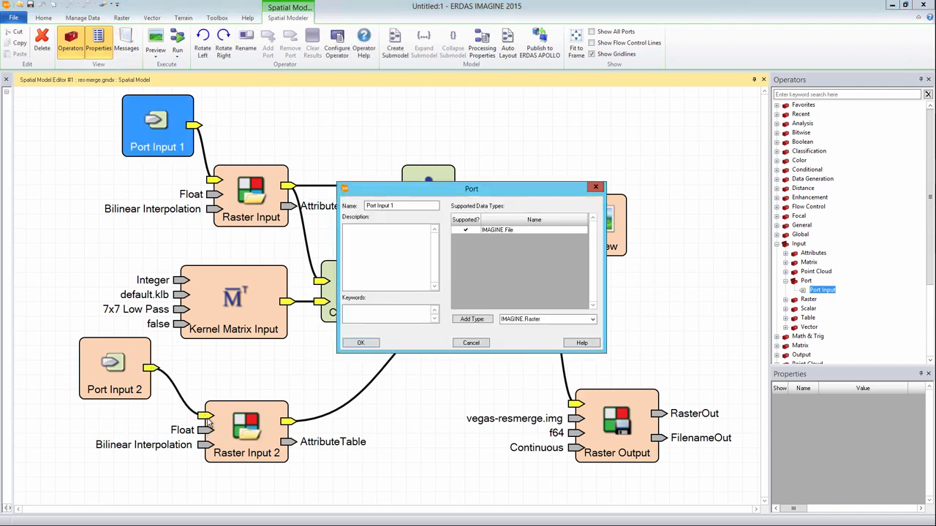
pyautogui.moveTo(399, 206); pyautogui.dragTo(364, 205)
pyautogui.write('High Res Image')
pyautogui.rightClick(368, 235)
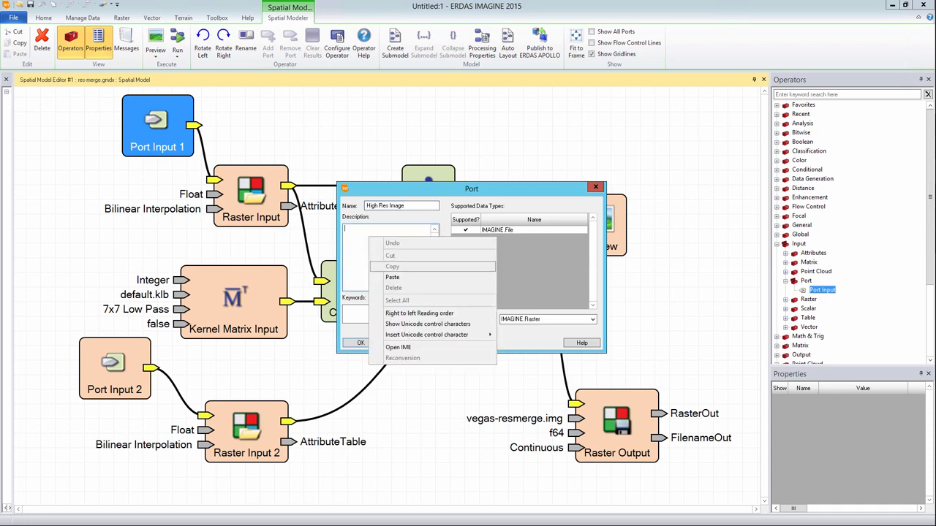
pyautogui.click(388, 277)
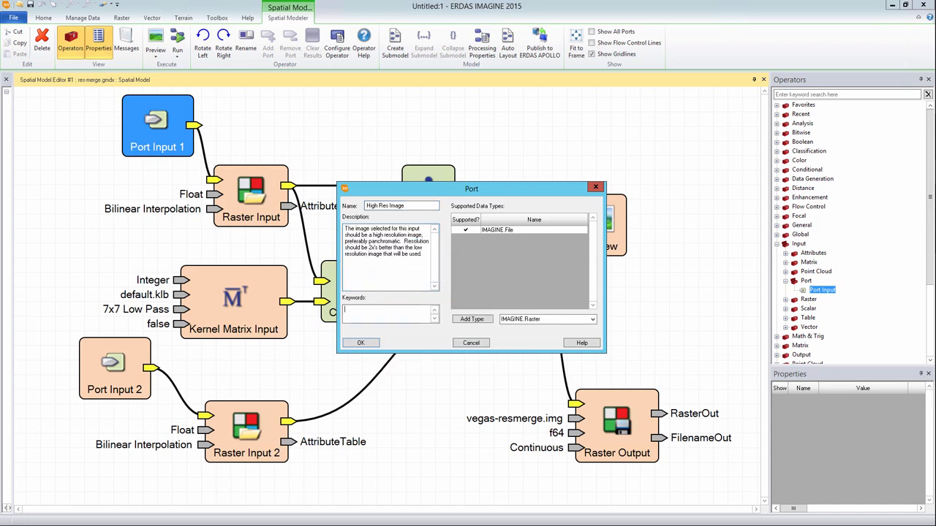
pyautogui.write('Landsat8, PAN')
# Name Port Input 2 'Low Res Multispec' with a pasted description and keywords Landsat8, MSI.
pyautogui.click(361, 342)
pyautogui.doubleClick(114, 368)
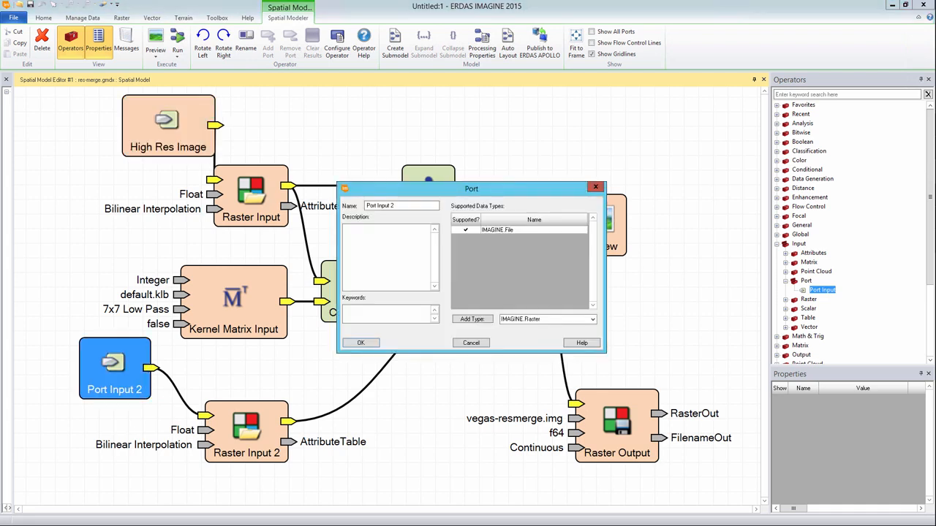
pyautogui.moveTo(396, 206); pyautogui.dragTo(365, 206)
pyautogui.write('Low Res Multispec')
pyautogui.press('Tab')
pyautogui.write('This low resolution image will be modified visually by using a higher resolution image.  This is a visual improvement only.')
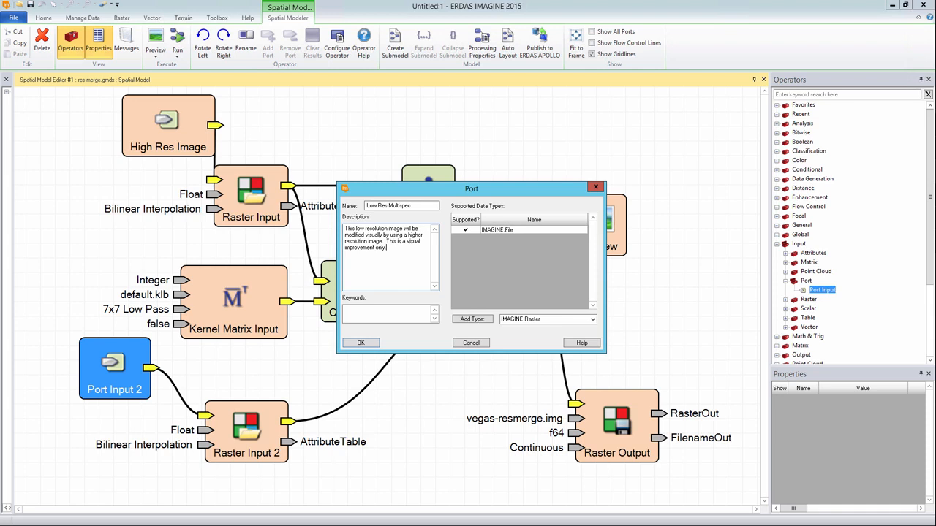
pyautogui.press('Tab')
pyautogui.write('Landsat8, MSI')
pyautogui.press('Return')
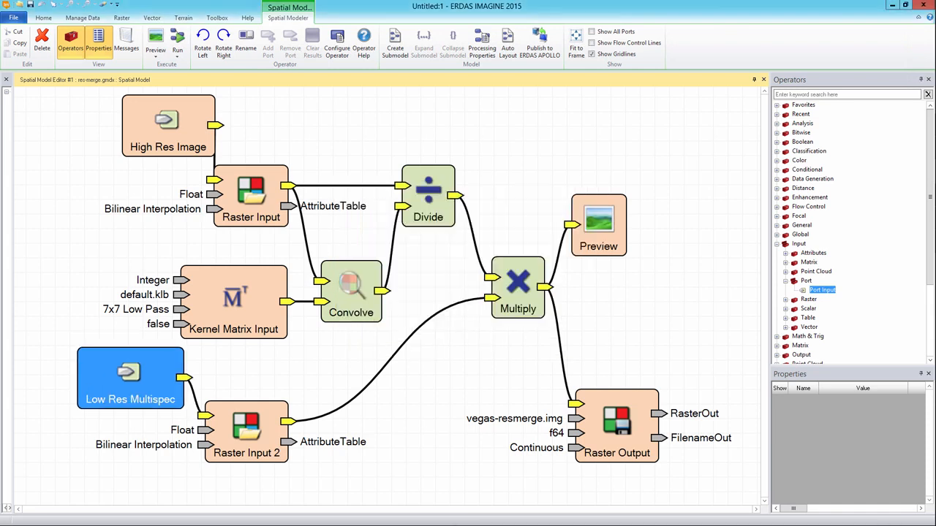
# Add a third Port Input below Multiply and rename it 'Output'.
pyautogui.moveTo(823, 290); pyautogui.dragTo(574, 418)
pyautogui.doubleClick(506, 369)
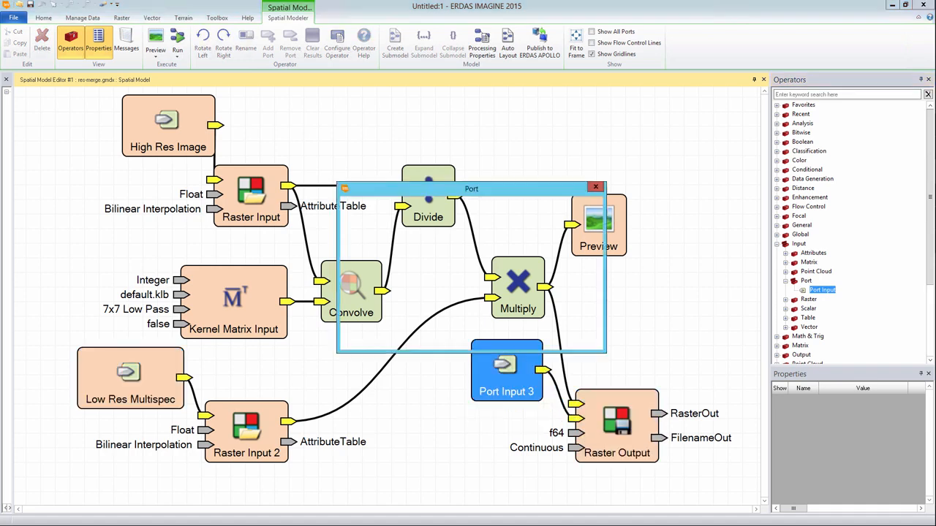
pyautogui.moveTo(396, 206); pyautogui.dragTo(364, 206)
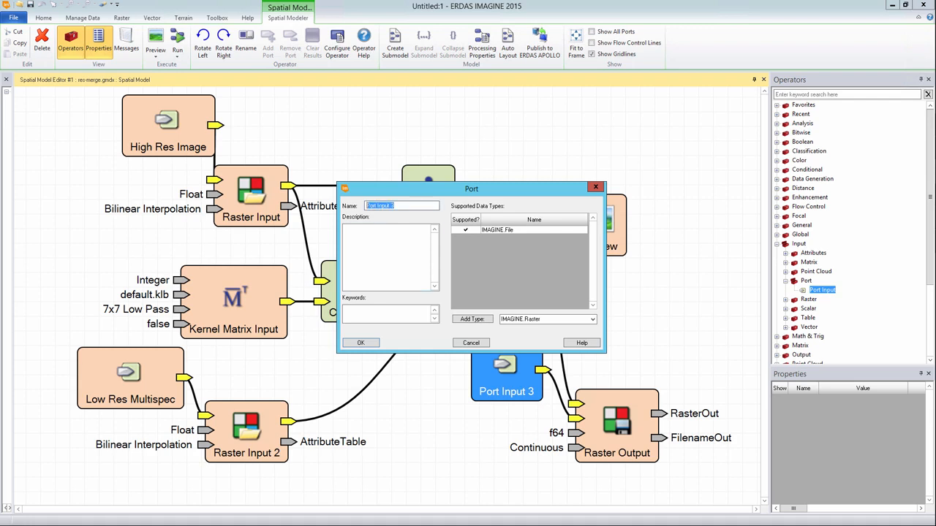
pyautogui.write('Output')
pyautogui.press('Return')
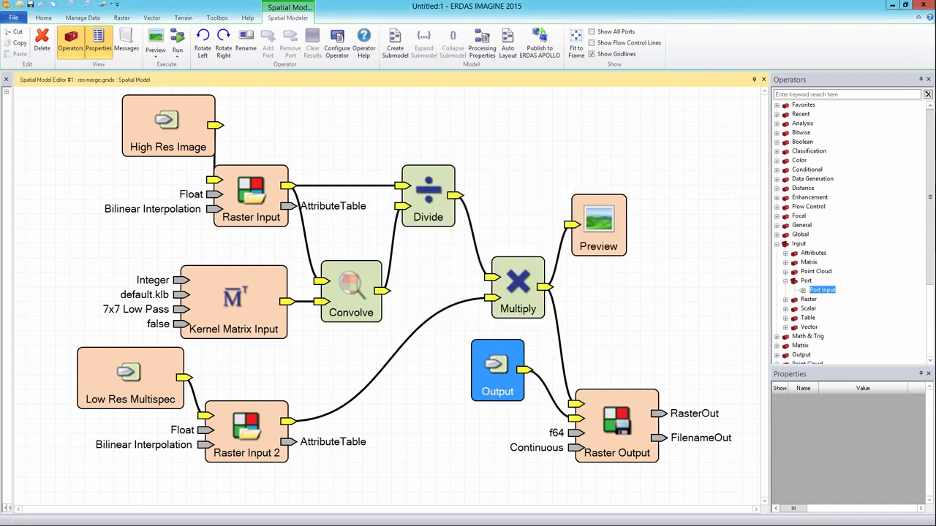
# Clear the vegas-ls8-pan.ecw and vegas-ls8-msi.ecw input file names, then open Raster Output's settings.
pyautogui.doubleClick(250, 192)
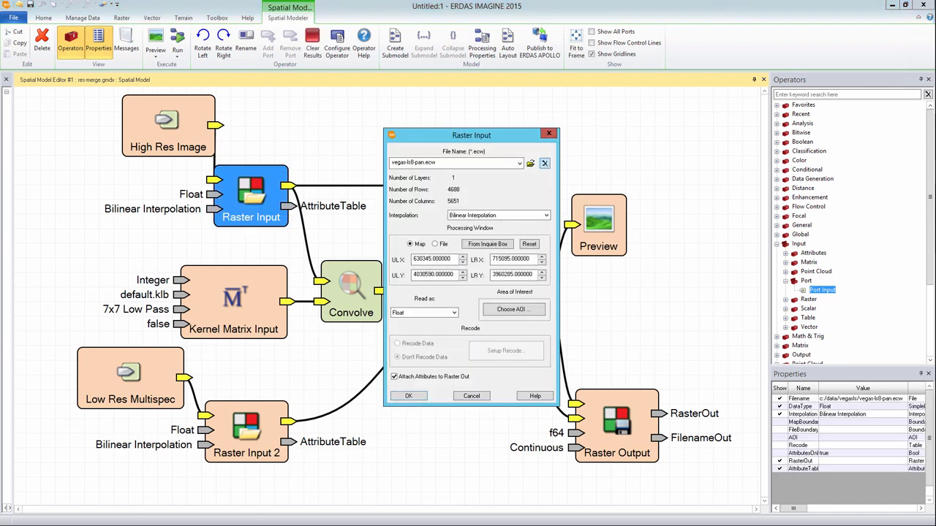
pyautogui.click(544, 163)
pyautogui.click(408, 395)
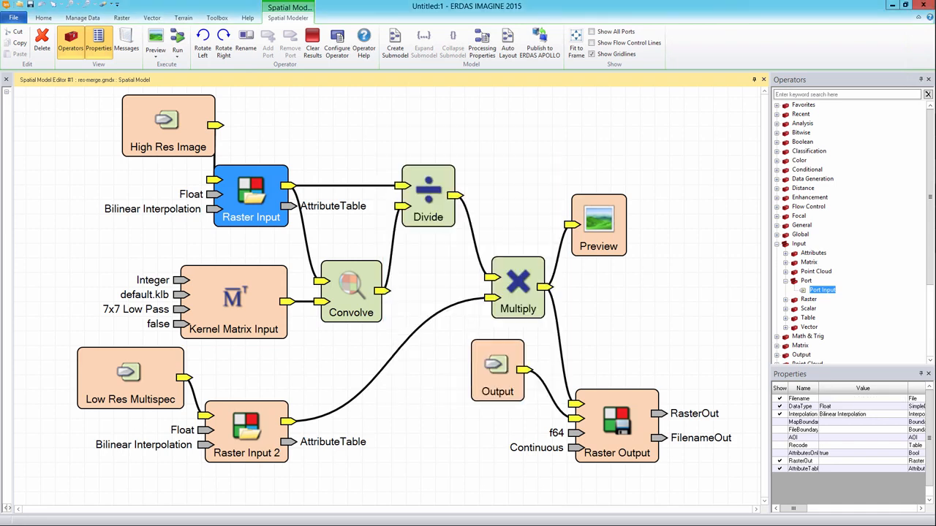
pyautogui.doubleClick(246, 431)
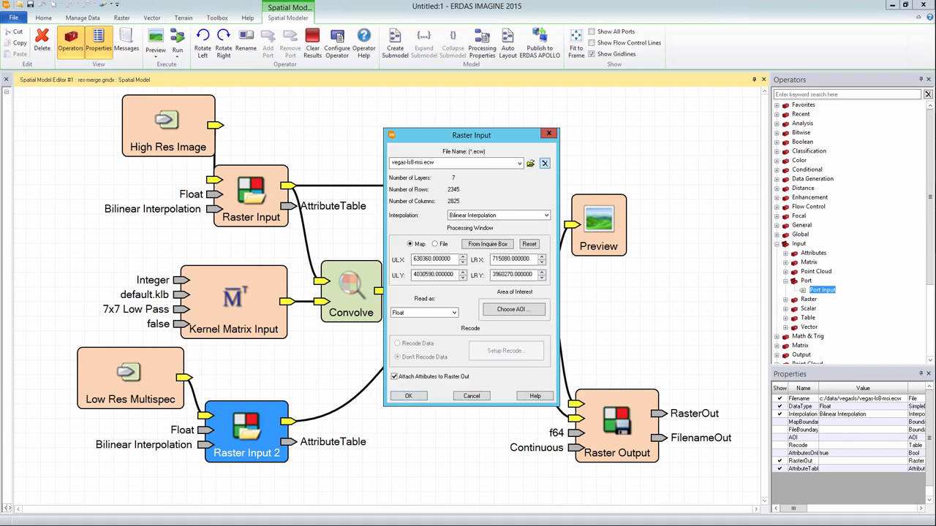
pyautogui.click(543, 163)
pyautogui.click(408, 396)
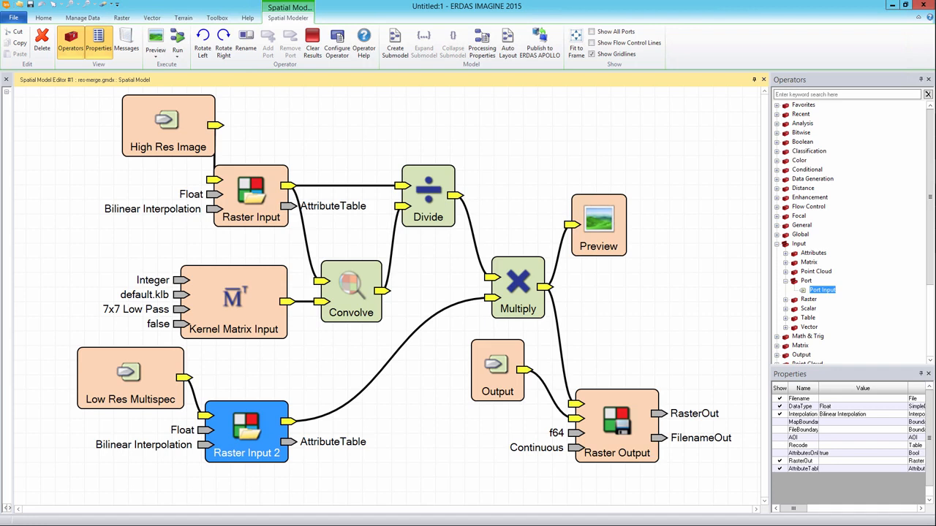
pyautogui.doubleClick(616, 426)
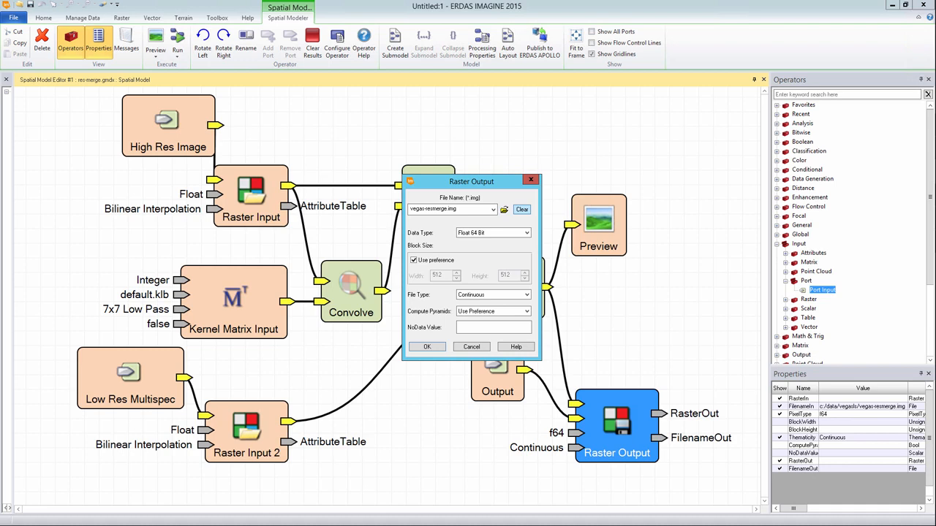
# Empty Raster Output's vegas-resmerge.img file name, confirm, and deselect all nodes.
pyautogui.click(521, 210)
pyautogui.click(427, 347)
pyautogui.click(431, 358)
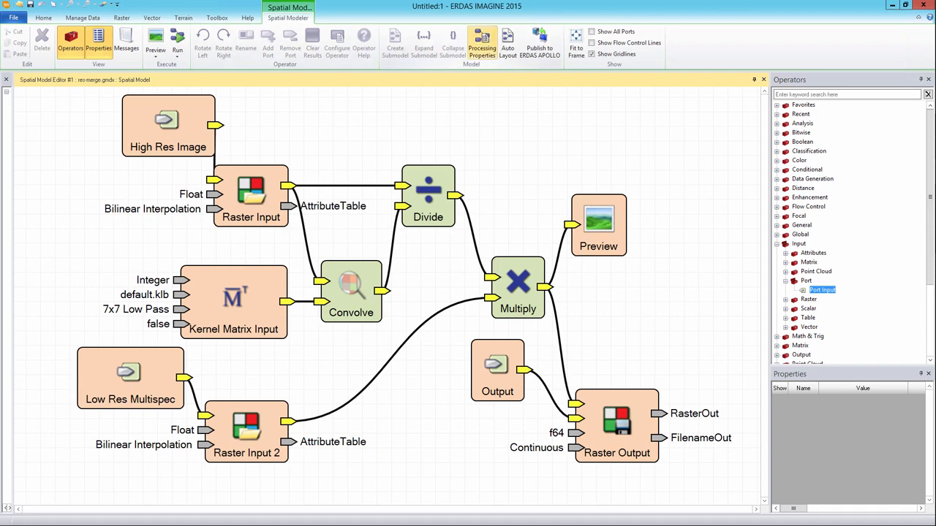
# In Operator Info, set Name ResMerge, Display Name Resolution Merge and Display Category Image_Enhancement.
pyautogui.click(481, 44)
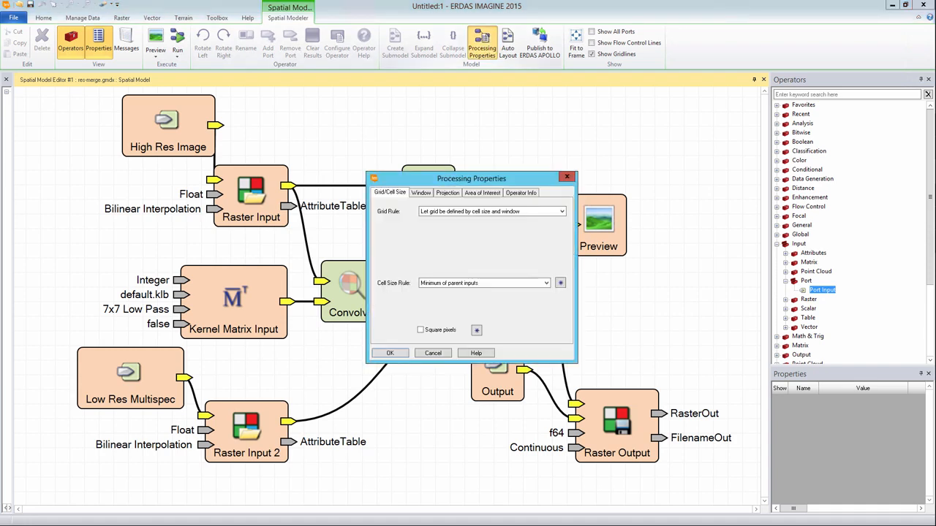
pyautogui.click(520, 193)
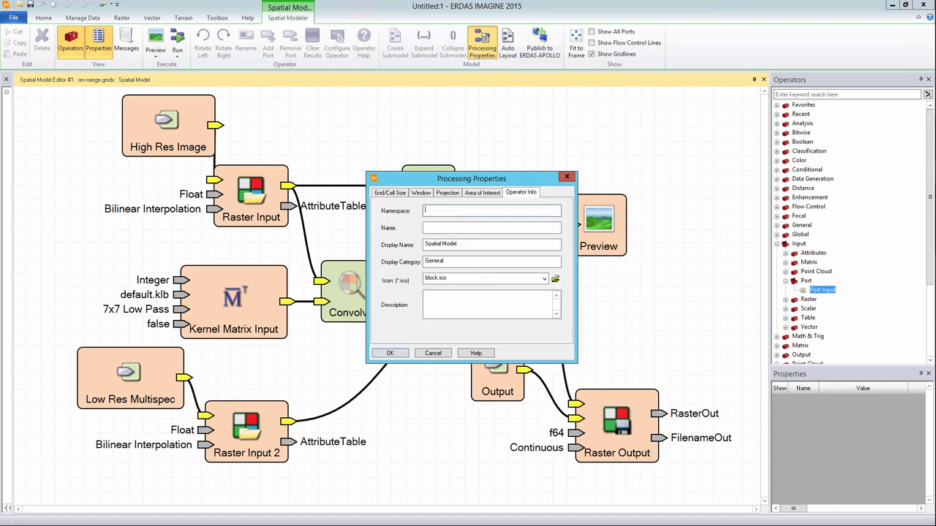
pyautogui.click(491, 228)
pyautogui.write('Res')
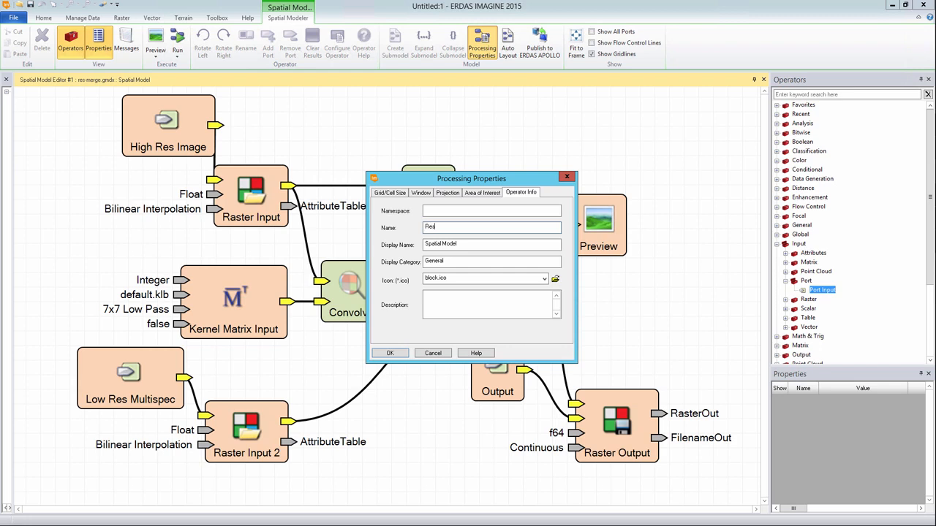
pyautogui.write('Merge')
pyautogui.click(459, 244)
pyautogui.moveTo(458, 245); pyautogui.dragTo(424, 244)
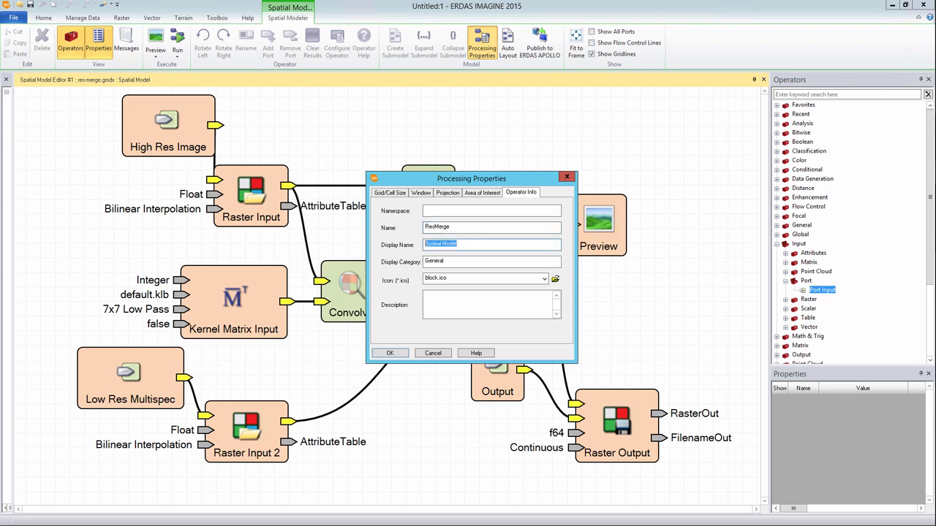
pyautogui.write('Resolution Merge')
pyautogui.press('Tab')
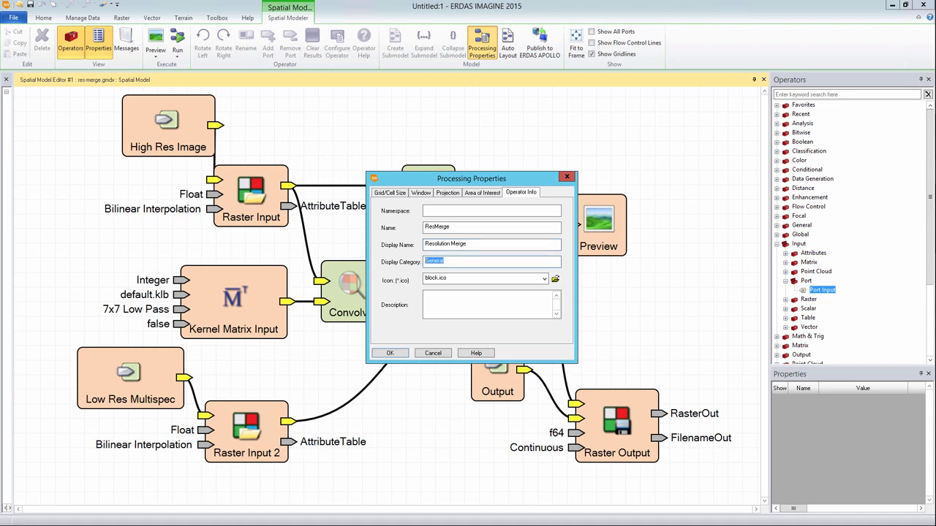
pyautogui.write('Image_Enhancement')
pyautogui.press('Tab')
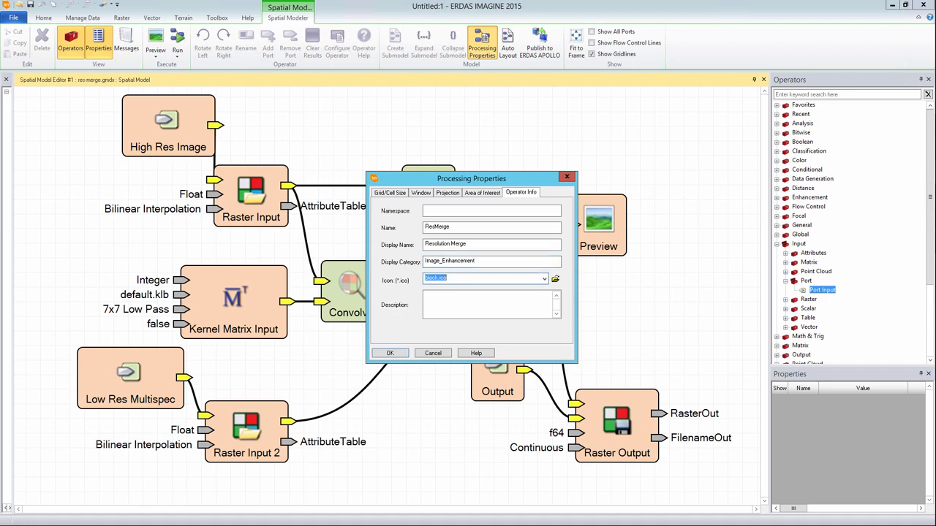
pyautogui.click(482, 304)
# Paste the prepared resolution merge description into the Description box and apply the Processing Properties.
pyautogui.rightClick(455, 295)
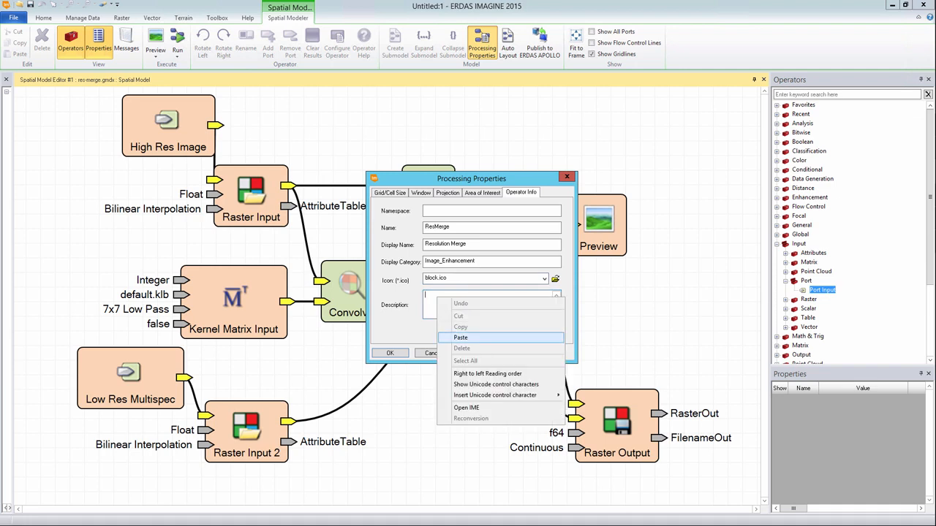
pyautogui.click(468, 338)
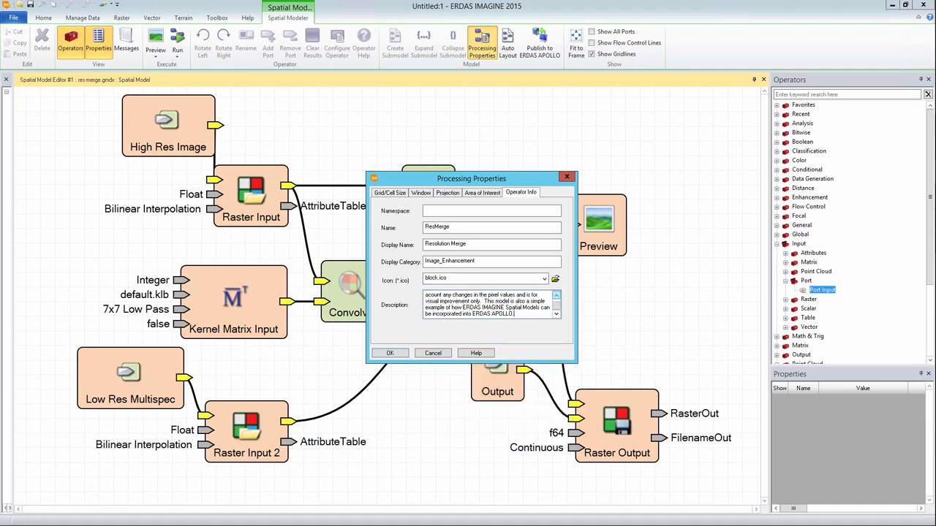
pyautogui.click(556, 296)
pyautogui.click(557, 296)
pyautogui.click(557, 296)
pyautogui.click(557, 296)
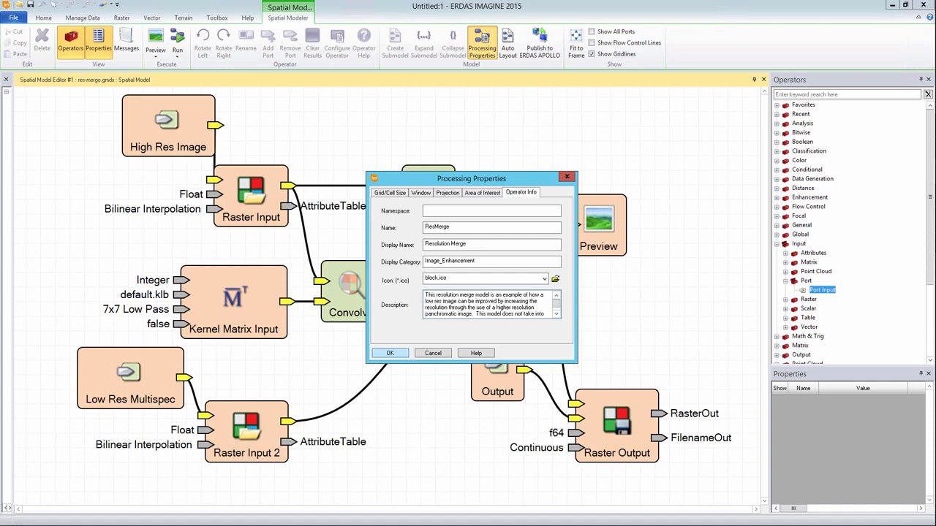
pyautogui.press('Return')
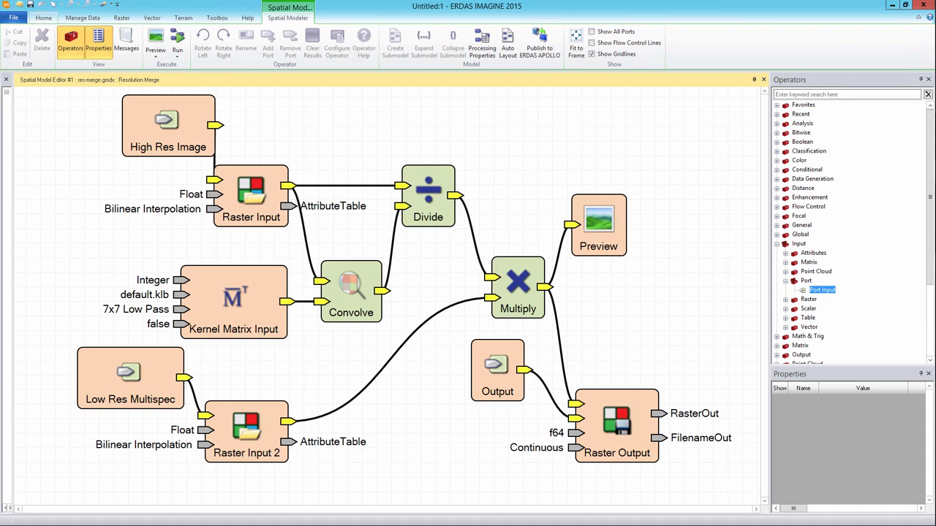
# Create a new empty 2D view from the Home tab's Add Views.
pyautogui.click(43, 18)
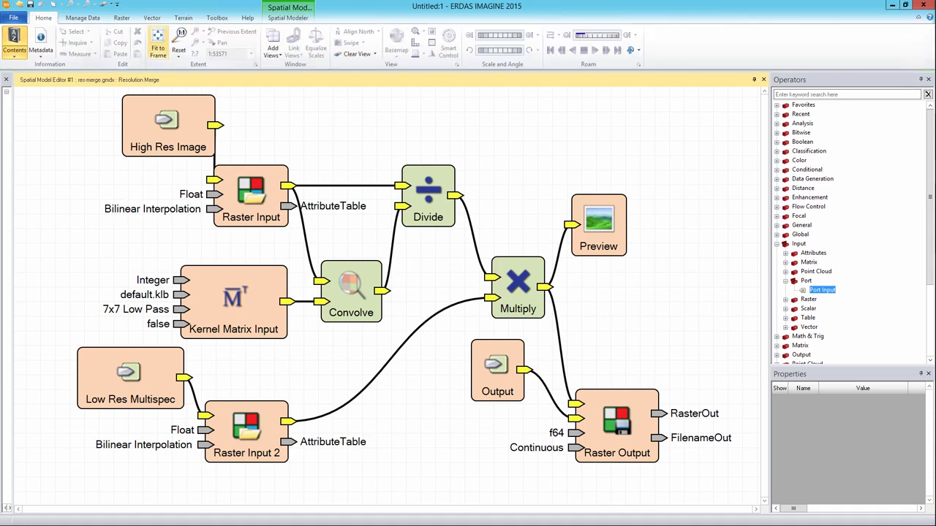
pyautogui.click(272, 45)
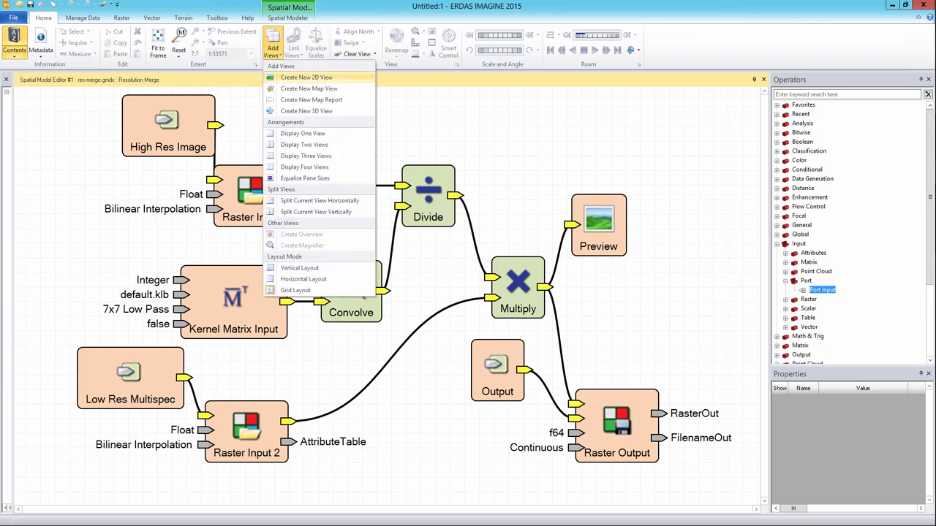
pyautogui.click(305, 76)
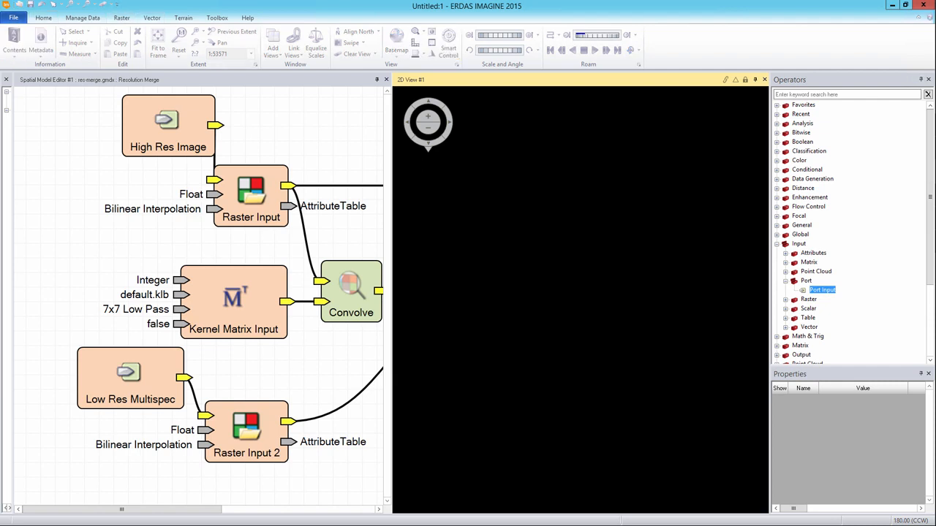
# Open the Web Service browser and start adding a new Catalog Services connection.
pyautogui.click(13, 17)
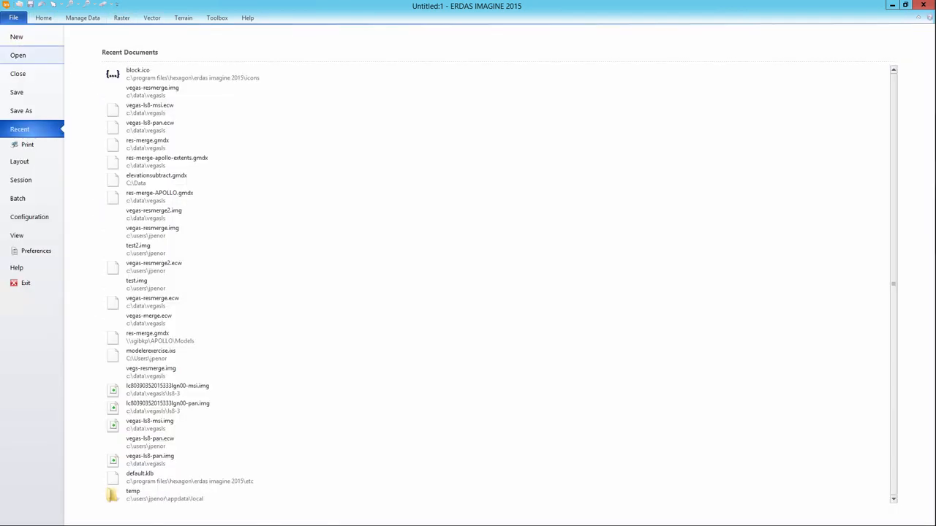
pyautogui.click(19, 56)
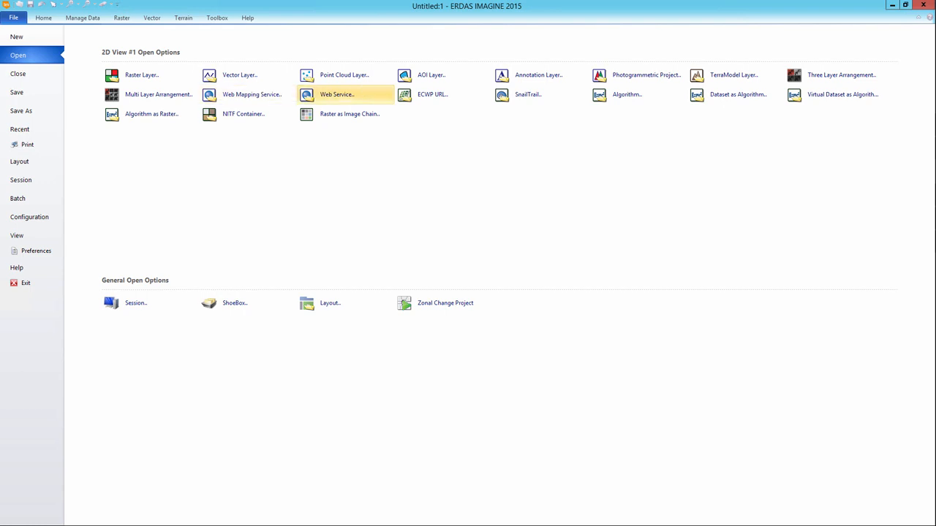
pyautogui.click(336, 95)
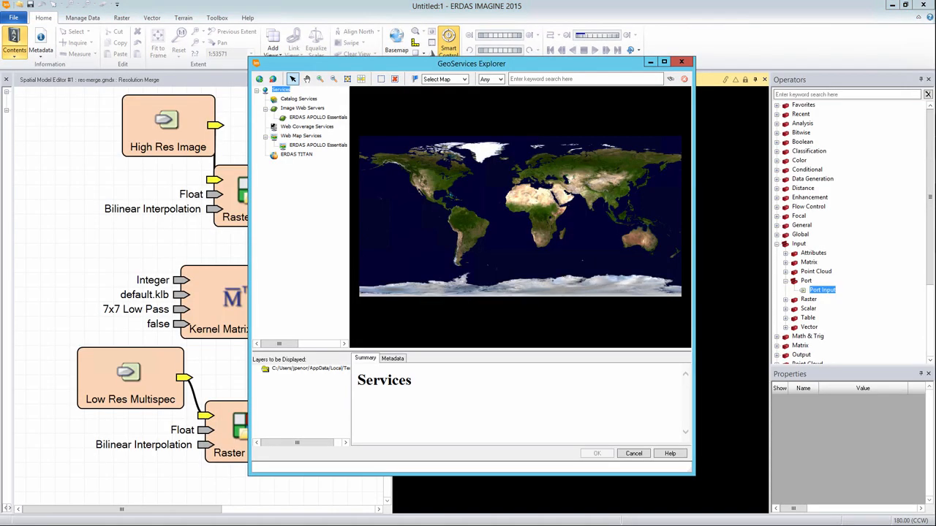
pyautogui.click(299, 99)
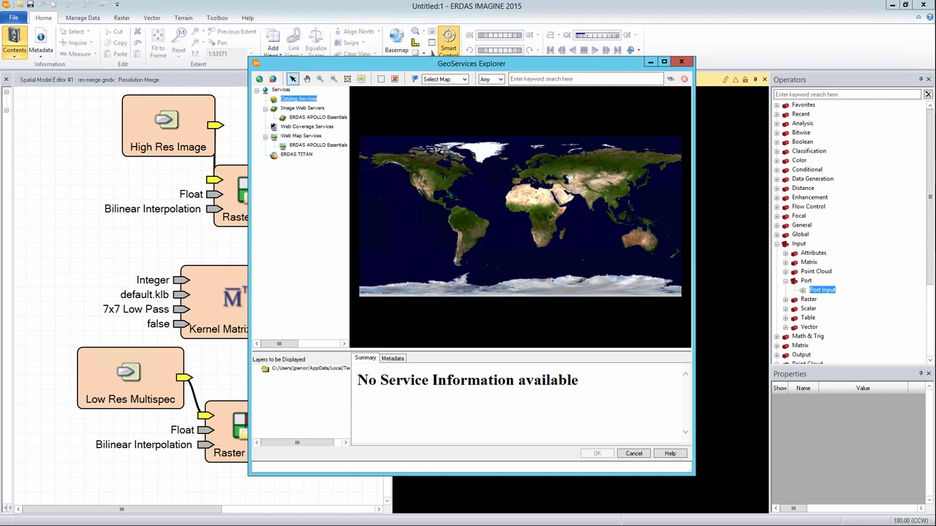
pyautogui.rightClick(315, 99)
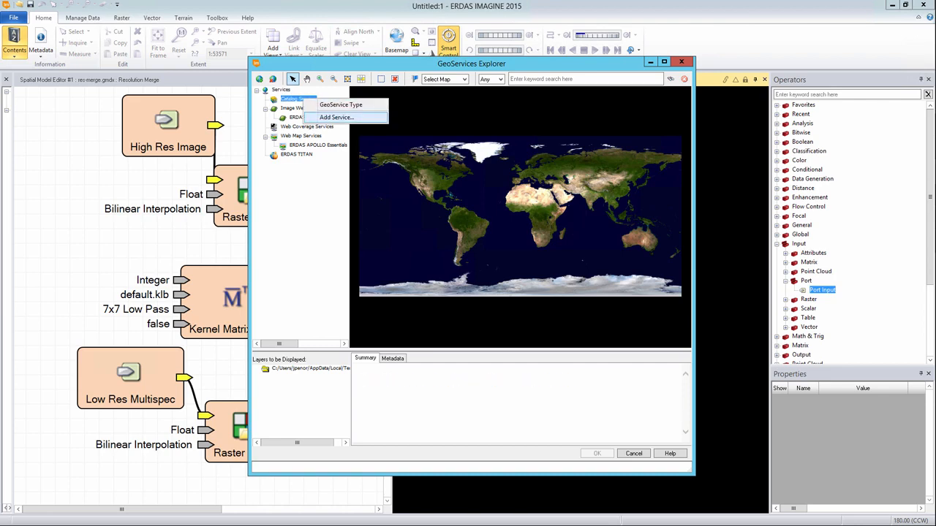
pyautogui.click(336, 117)
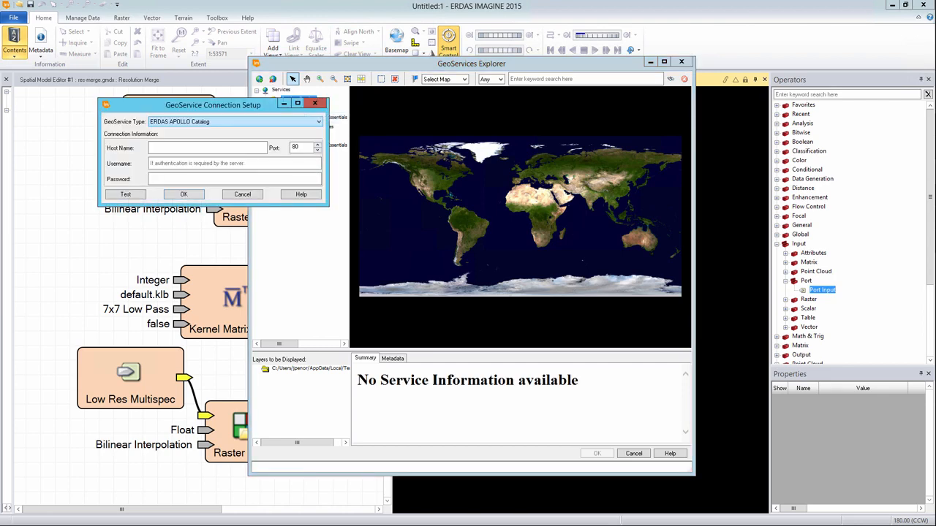
# Choose ERDAS APOLLO Catalog with host demo-apollo.hexagongeospatial.com.
pyautogui.click(318, 122)
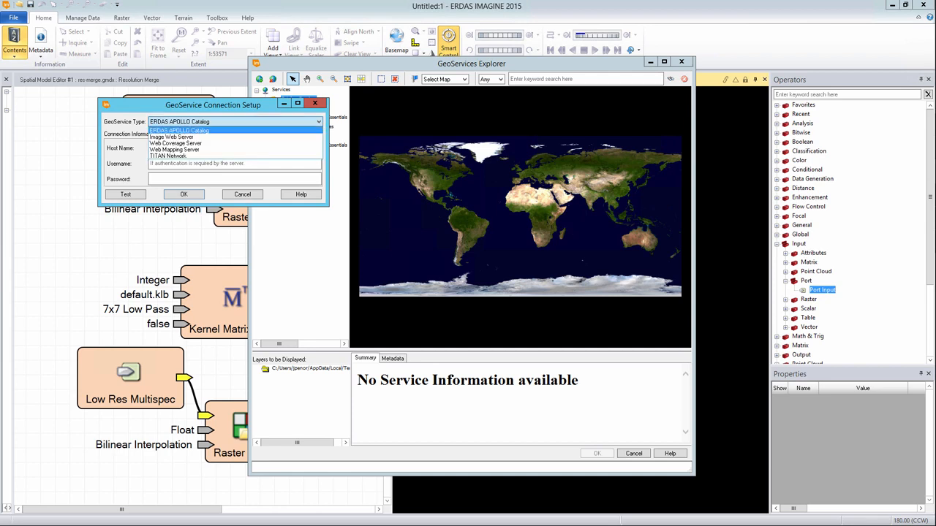
pyautogui.click(179, 130)
pyautogui.click(207, 147)
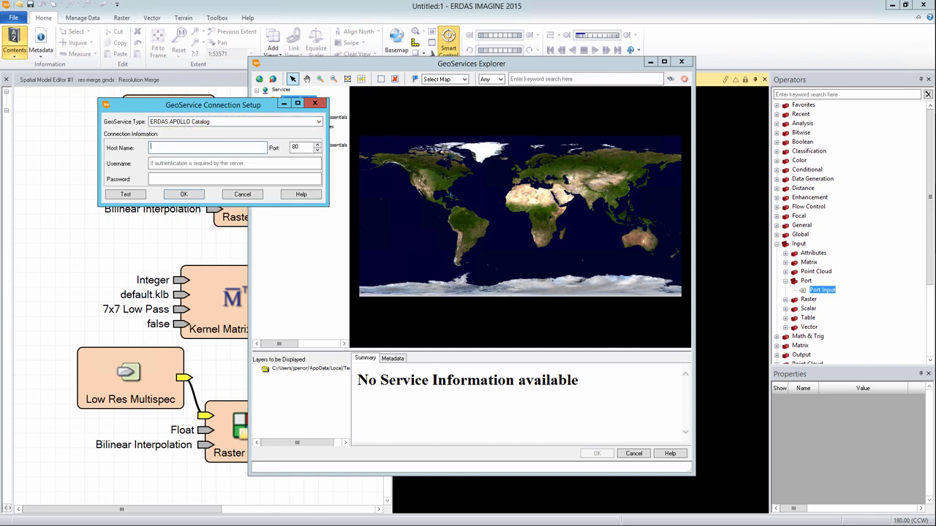
pyautogui.write('demo.')
pyautogui.press('BackSpace')
pyautogui.write('-apollo.hexagongeospatial.com')
# Enter the account username and password, test the connection successfully, and add it.
pyautogui.click(150, 163)
pyautogui.write('admin')
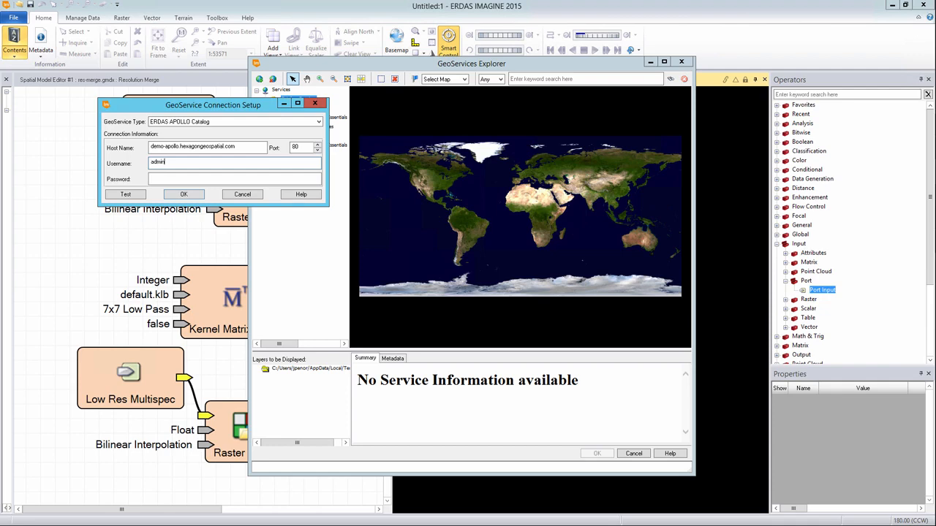
pyautogui.press('Tab')
pyautogui.write('ad')
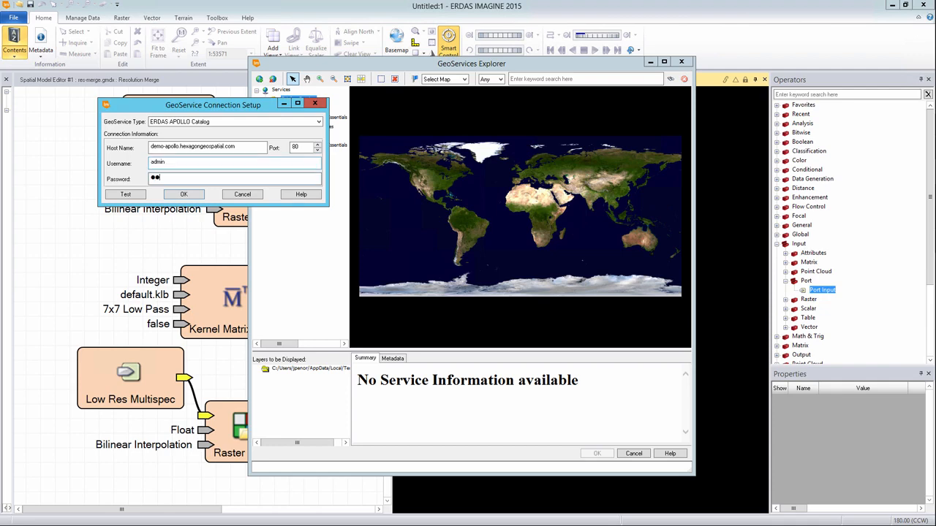
pyautogui.write('ollo1234')
pyautogui.press('Return')
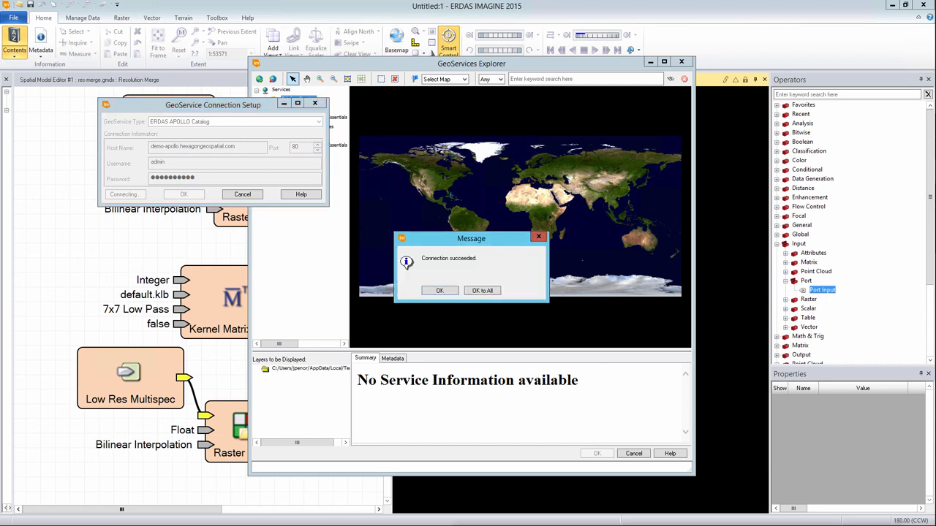
pyautogui.press('Return')
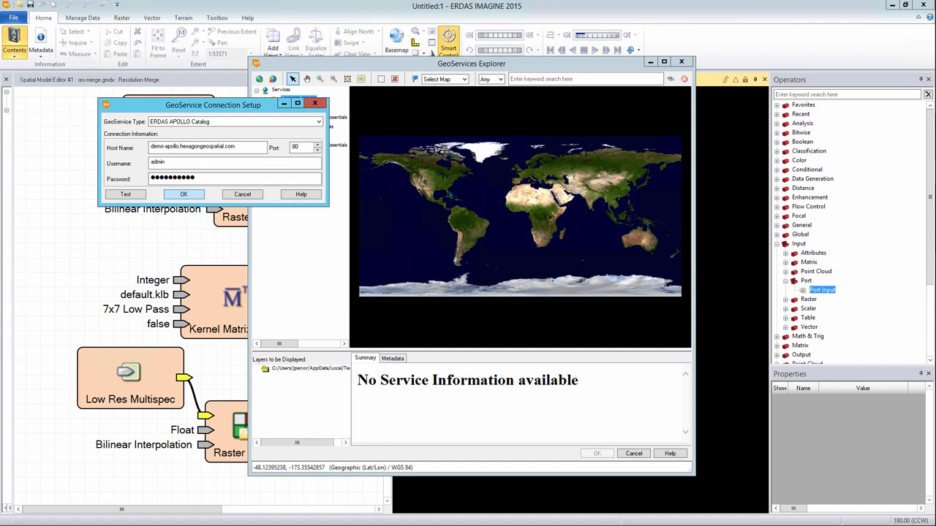
pyautogui.press('Return')
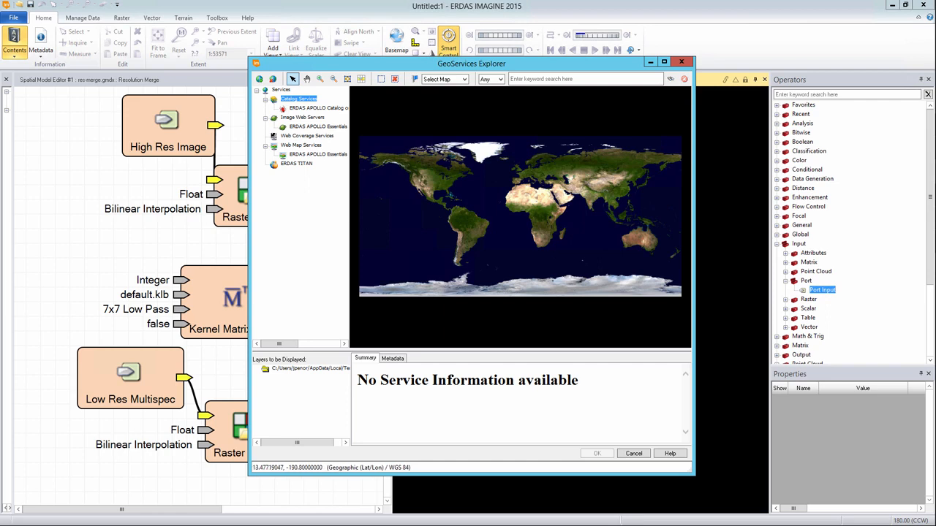
# Check the new ERDAS APOLLO Catalog entry, then close GeoServices Explorer and the empty 2D view.
pyautogui.moveTo(350, 219); pyautogui.dragTo(398, 219)
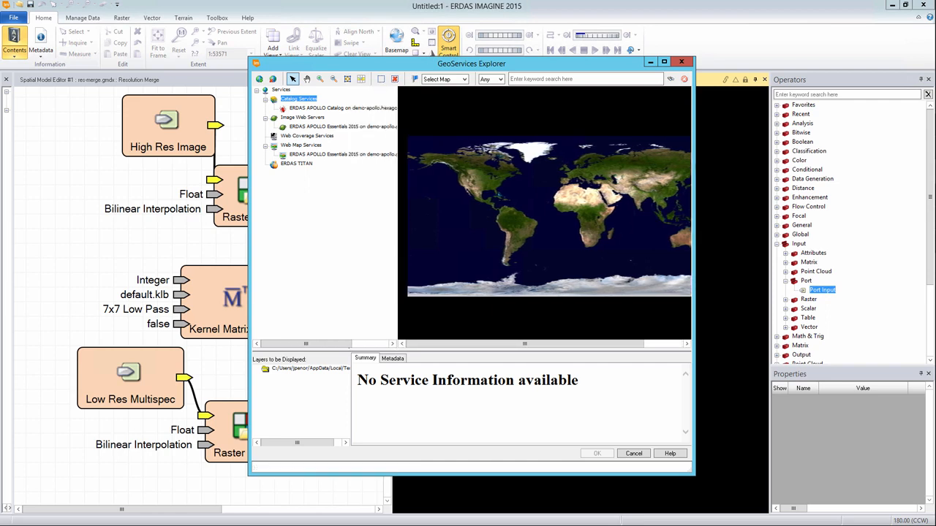
pyautogui.click(343, 108)
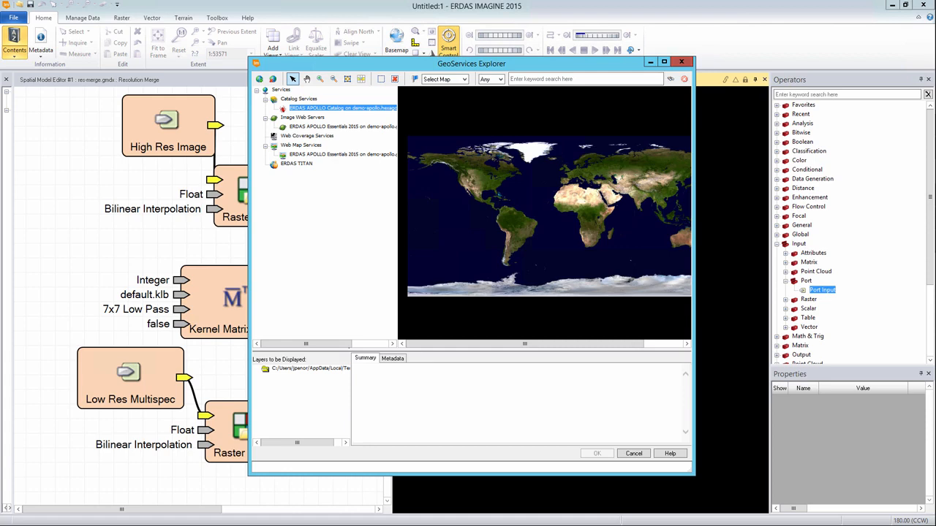
pyautogui.click(681, 61)
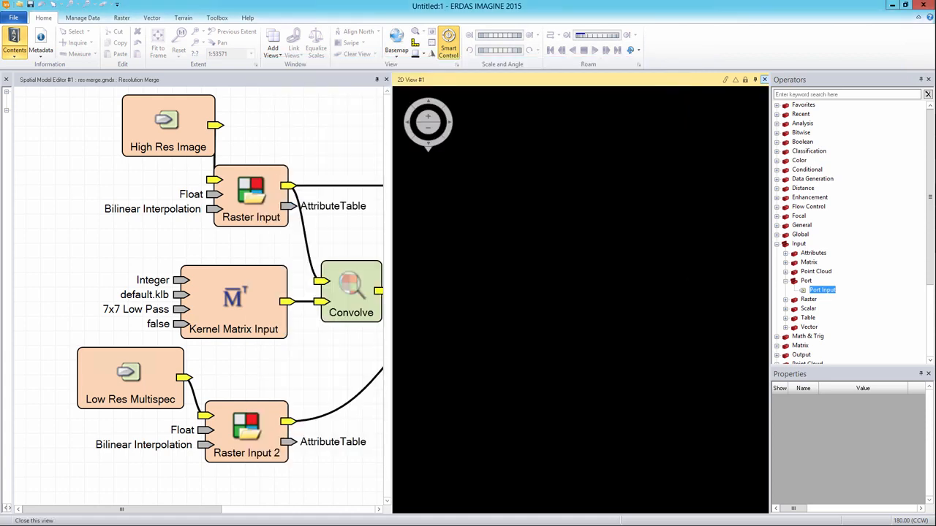
pyautogui.click(764, 78)
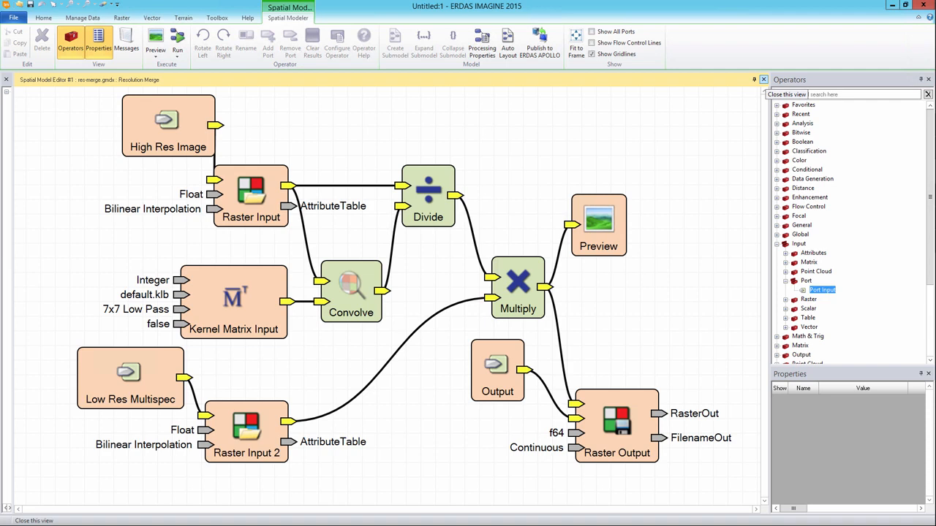
# Publish the Resolution Merge model to the demo-apollo ERDAS APOLLO Catalog server and acknowledge the success message.
pyautogui.click(539, 45)
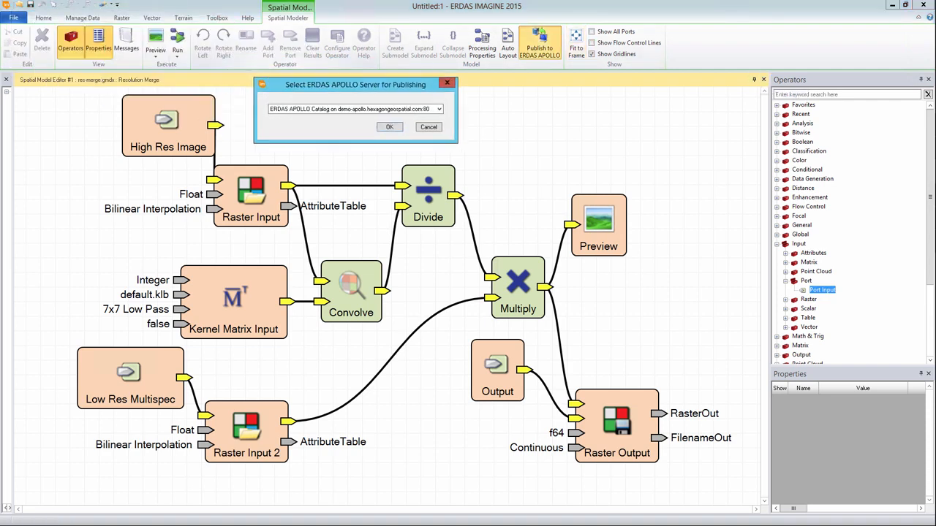
pyautogui.click(532, 128)
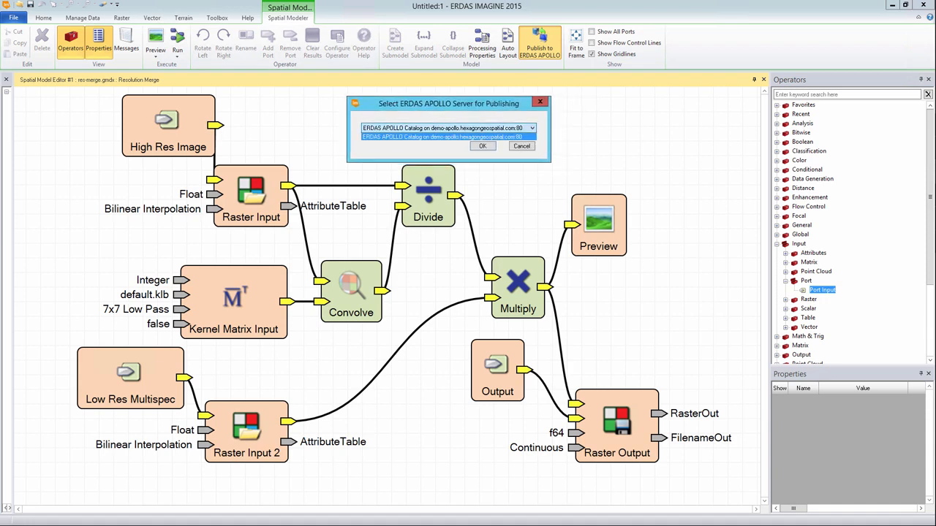
pyautogui.click(468, 136)
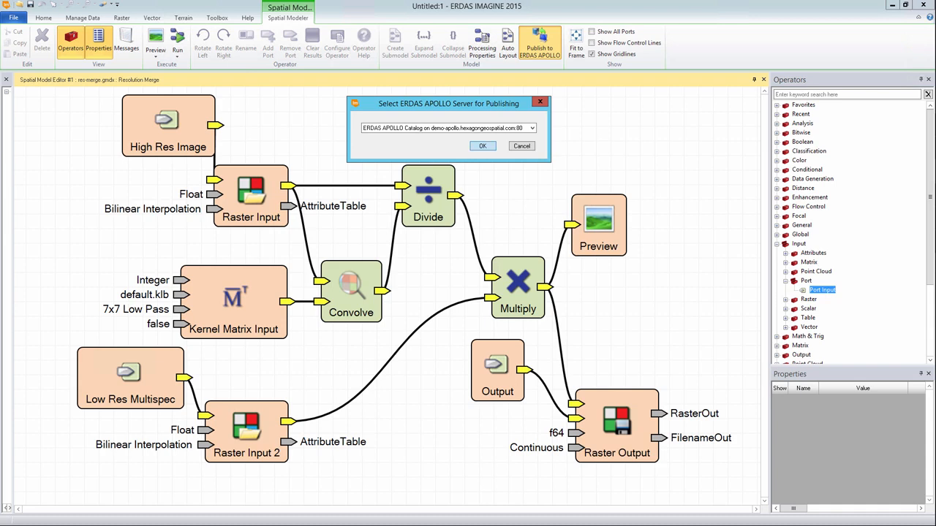
pyautogui.press('Return')
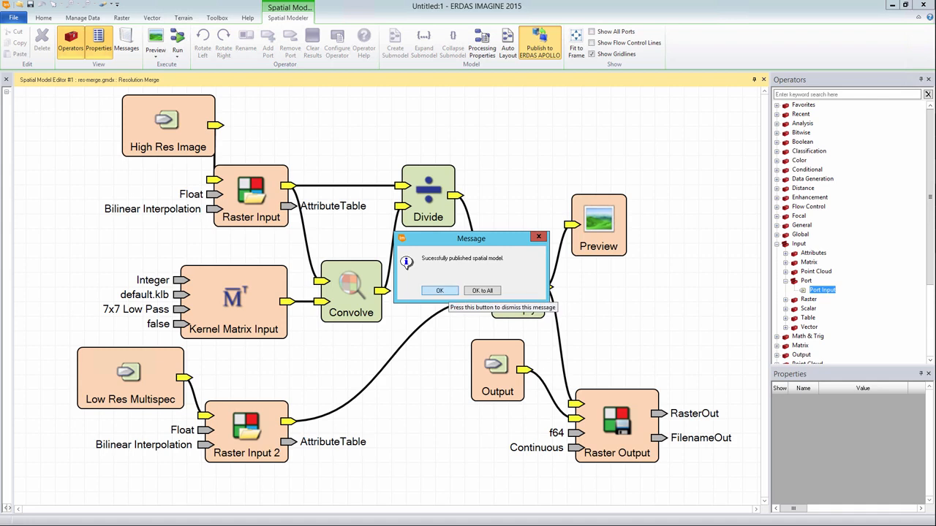
pyautogui.click(440, 290)
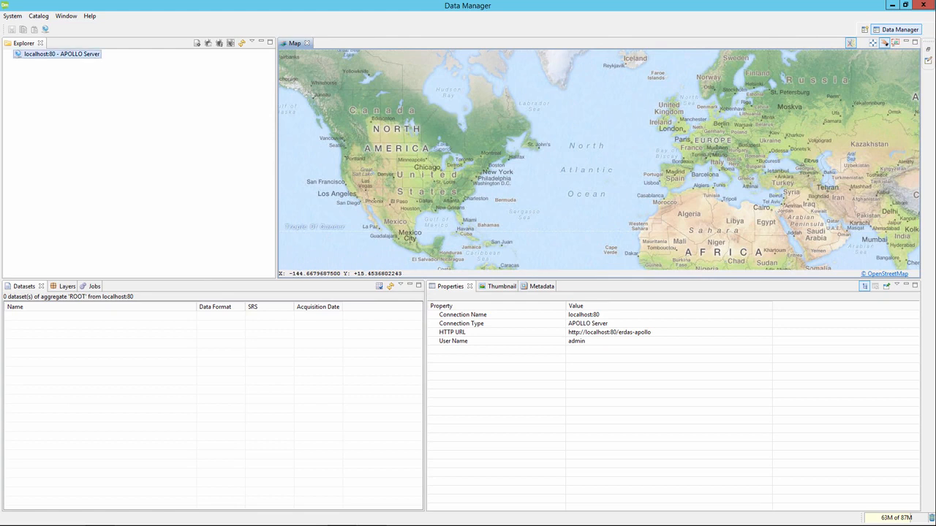
# Log in to the localhost:80 APOLLO server with the account password.
pyautogui.rightClick(27, 54)
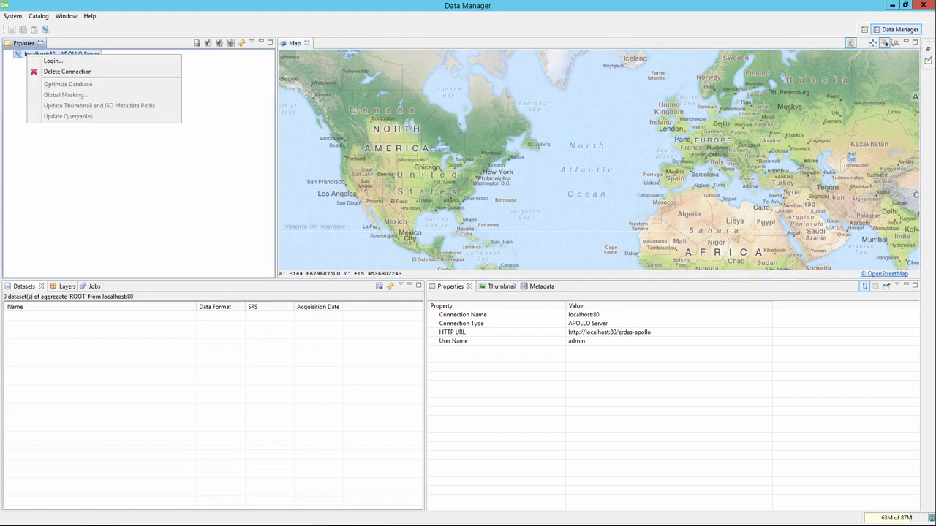
pyautogui.click(54, 62)
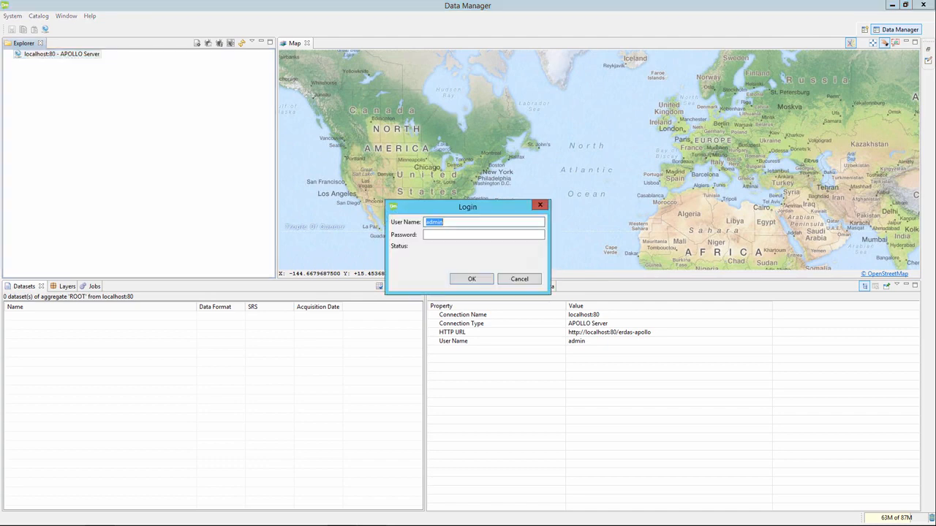
pyautogui.press('Tab')
pyautogui.write('••••••••••')
pyautogui.press('Return')
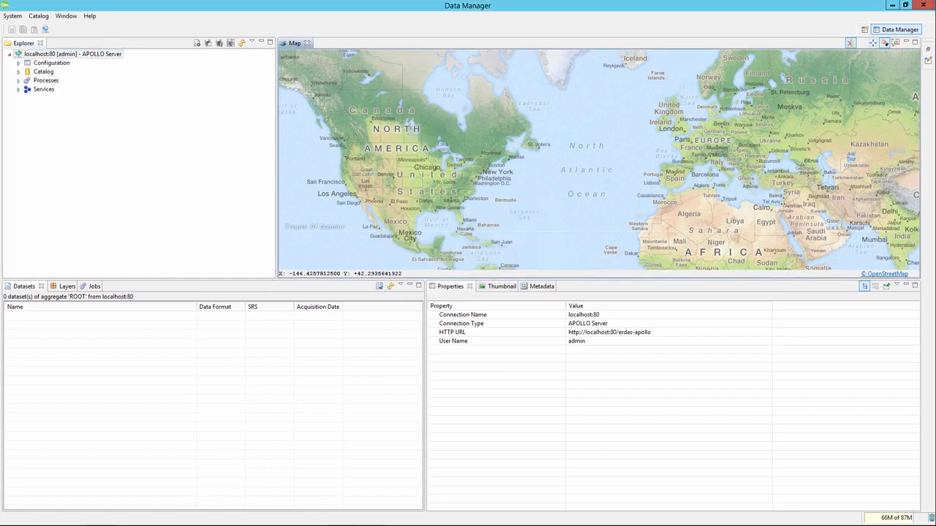
# Open Processes > Image_Enhancement > IMAGINE.ResMerge and review its description, Resolution_Merge title and Output.
pyautogui.click(19, 80)
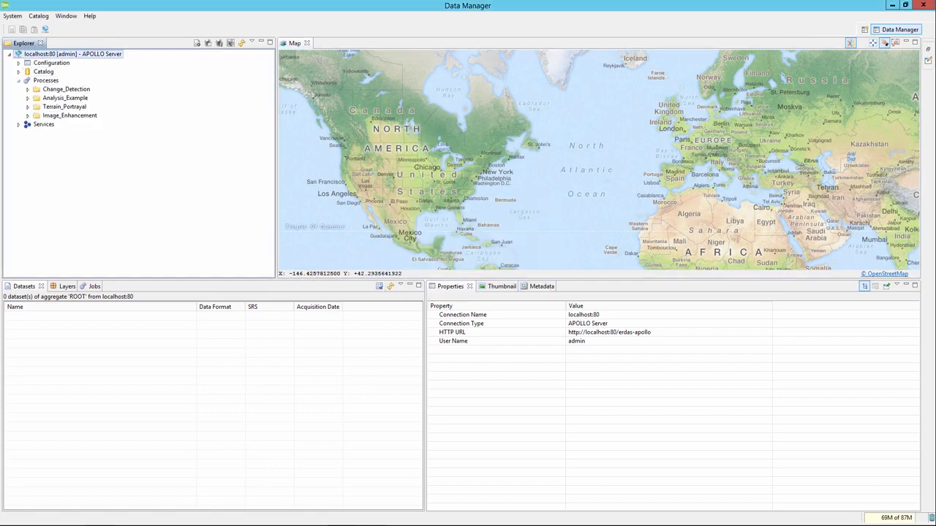
pyautogui.click(69, 116)
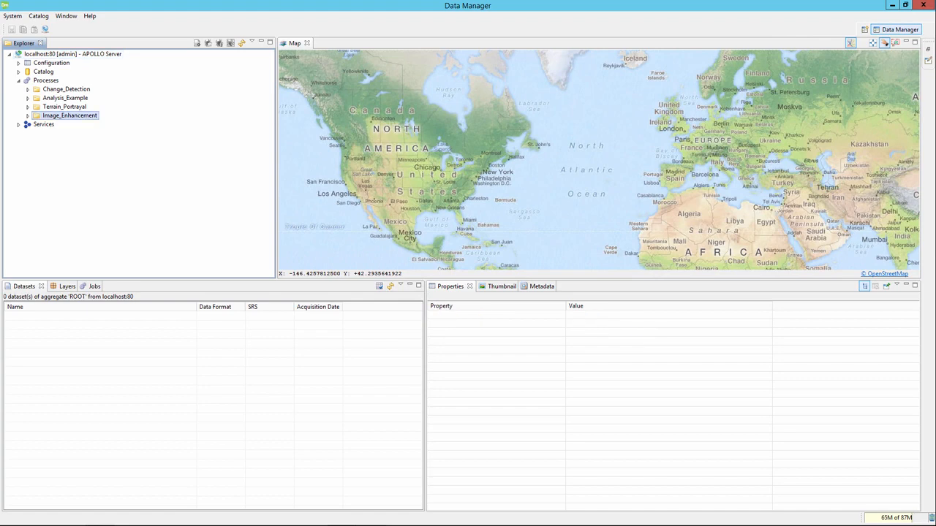
pyautogui.click(28, 115)
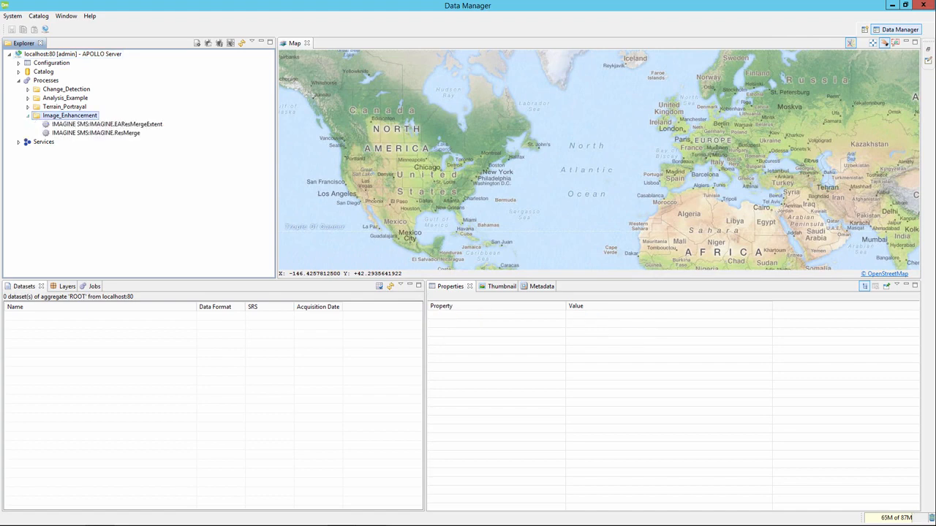
pyautogui.click(96, 133)
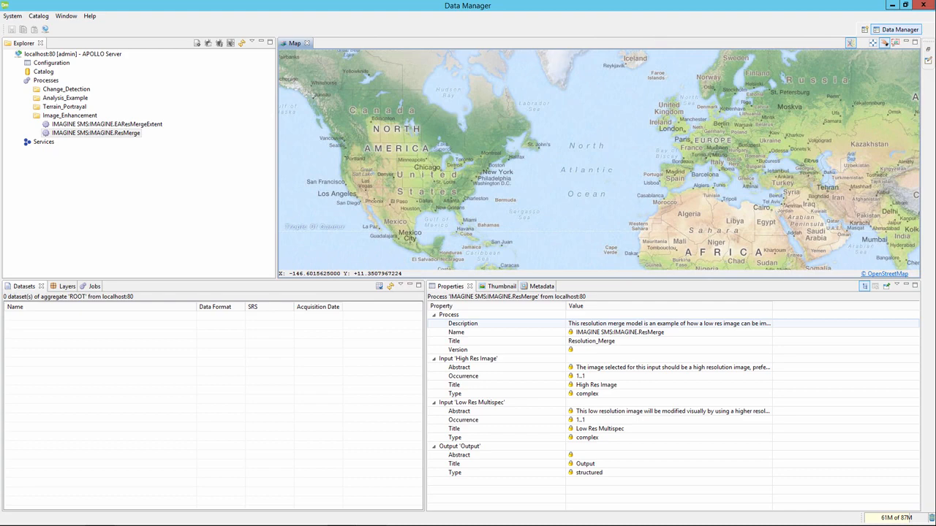
pyautogui.click(669, 324)
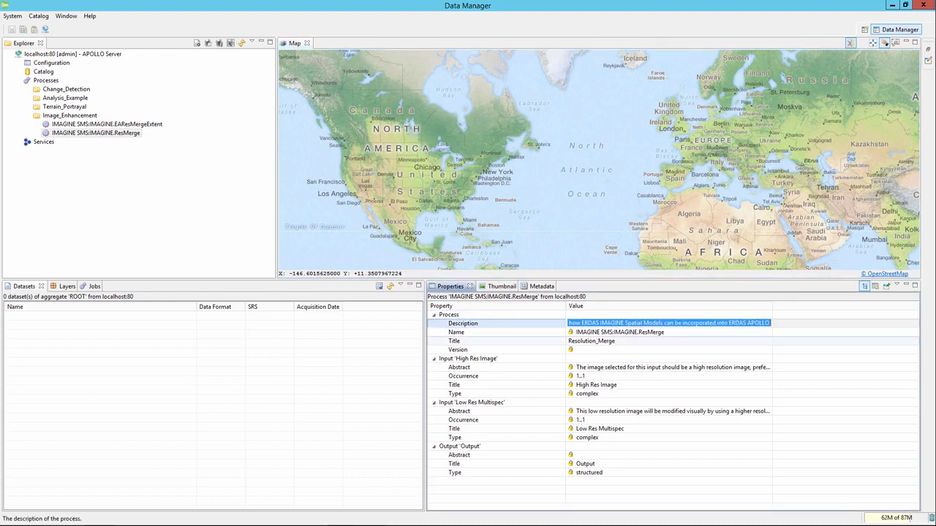
pyautogui.click(644, 341)
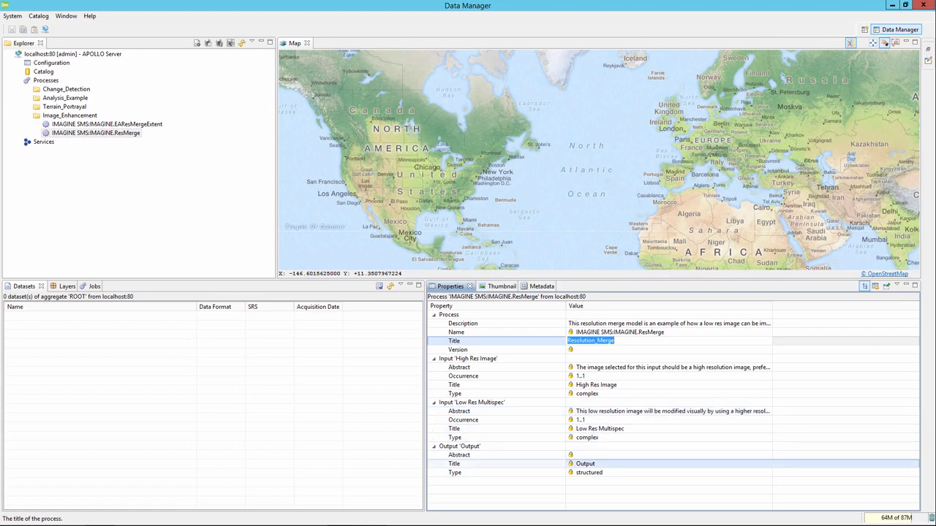
pyautogui.click(586, 464)
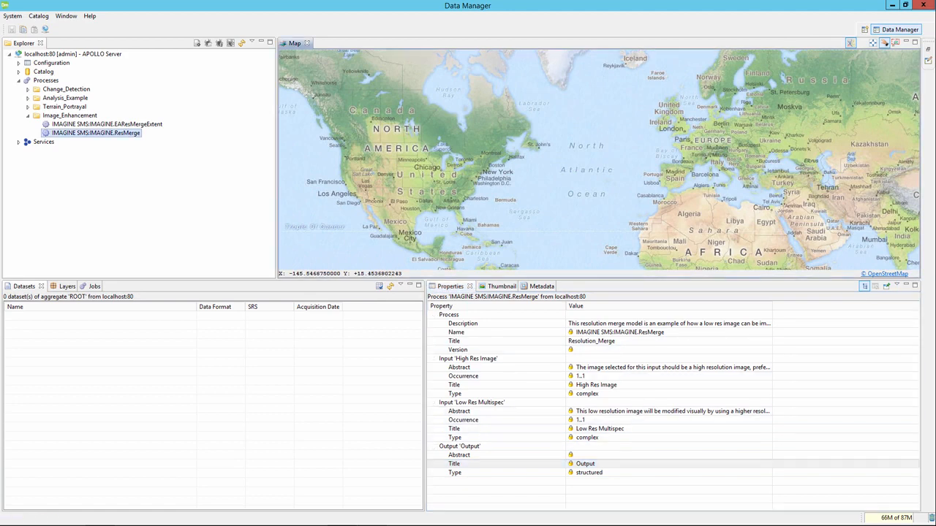
pyautogui.click(96, 133)
# Open the ResMerge process security settings and add a first user as principal.
pyautogui.rightClick(92, 134)
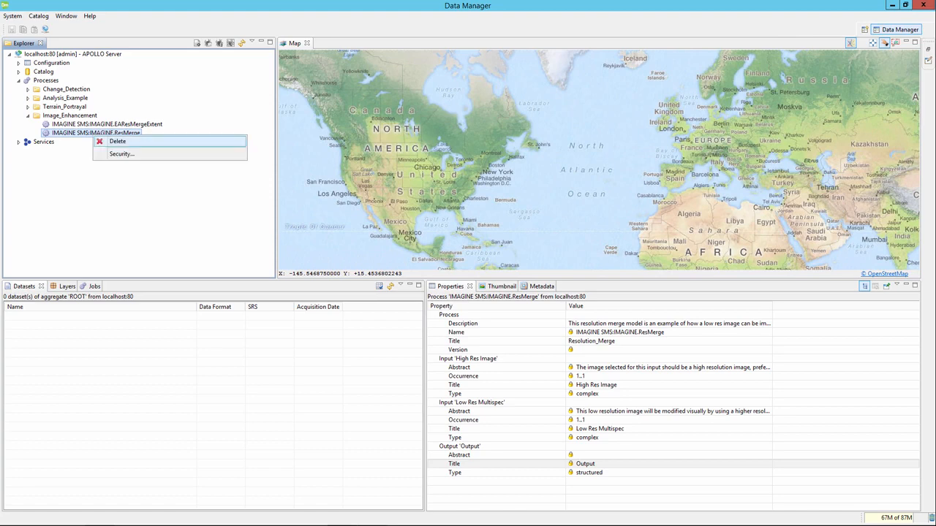
pyautogui.press('Down')
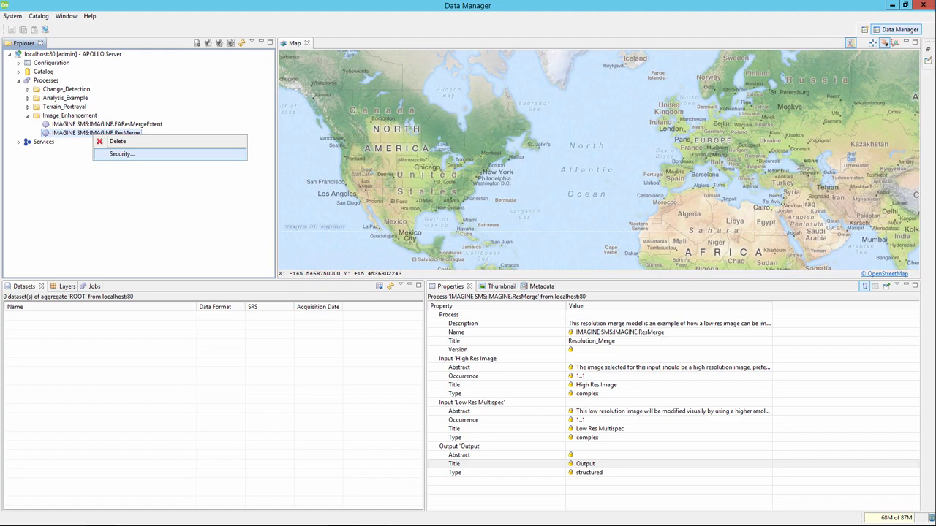
pyautogui.press('Return')
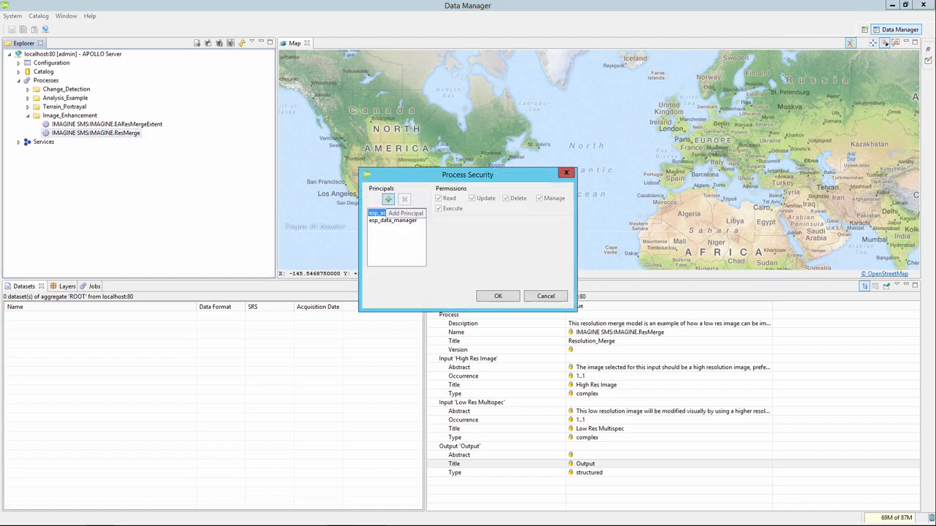
pyautogui.click(388, 199)
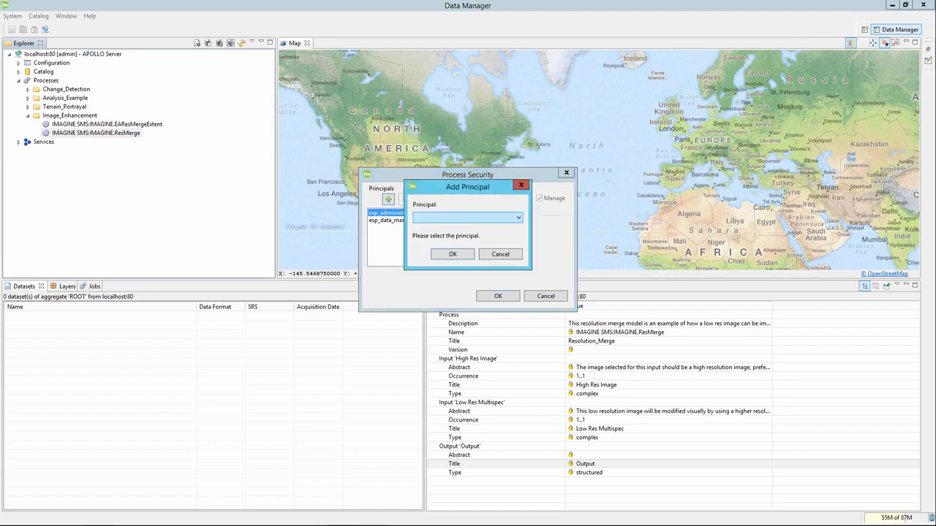
pyautogui.click(518, 218)
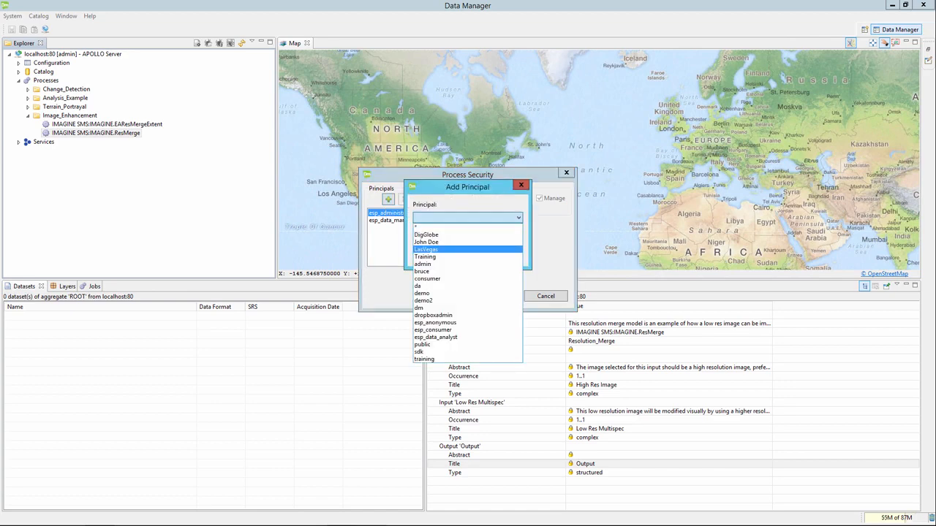
pyautogui.click(426, 250)
pyautogui.press('Return')
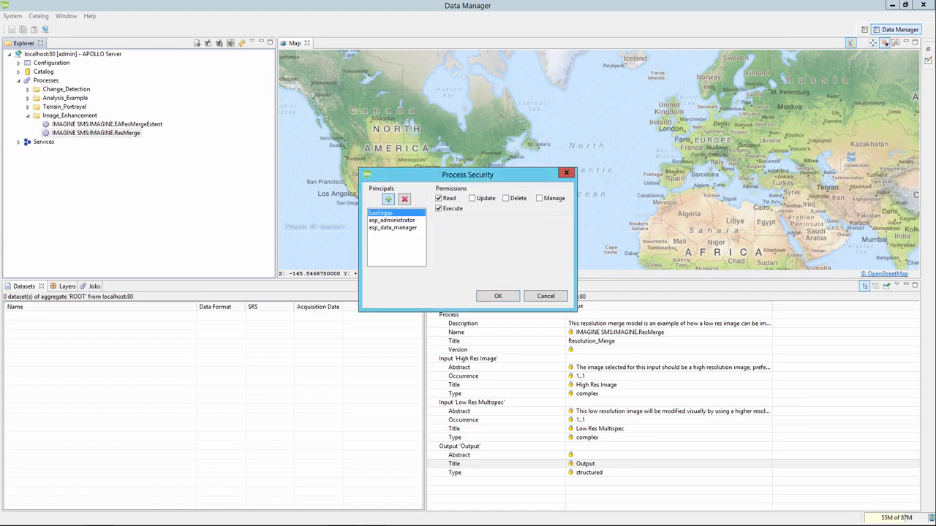
# Add the other demo user as principal with Delete permission and save the process security.
pyautogui.click(388, 199)
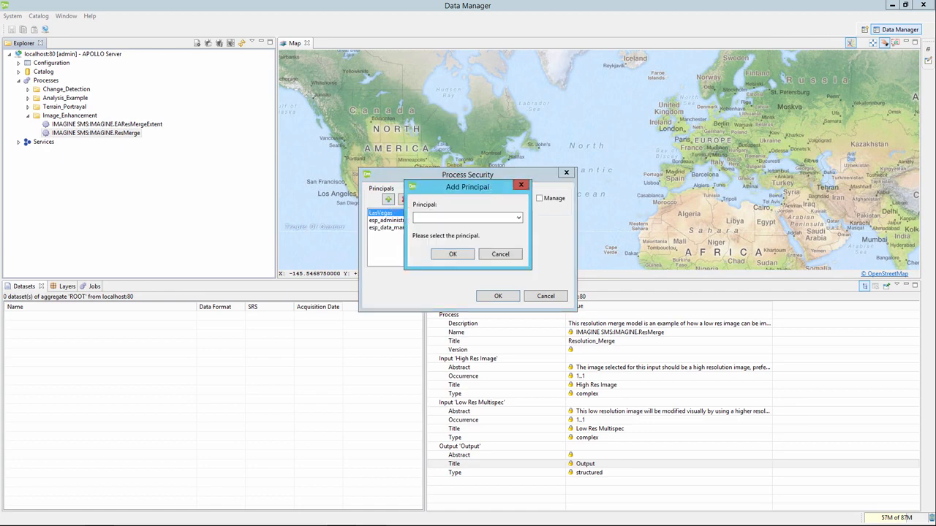
pyautogui.click(518, 218)
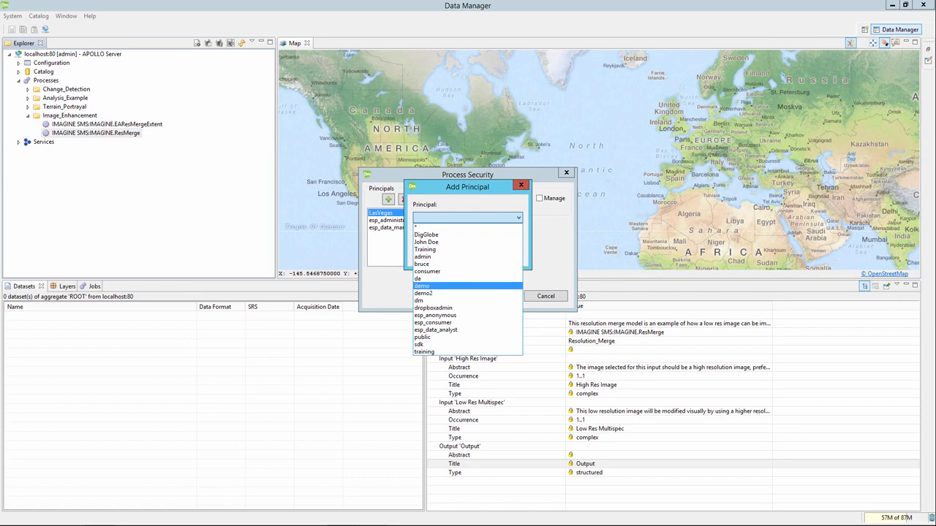
pyautogui.click(424, 293)
pyautogui.press('Return')
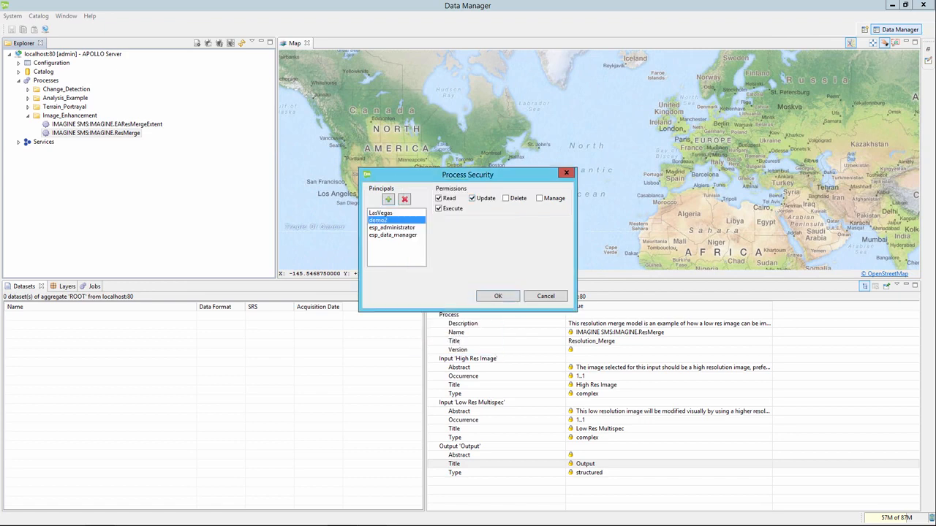
pyautogui.click(506, 198)
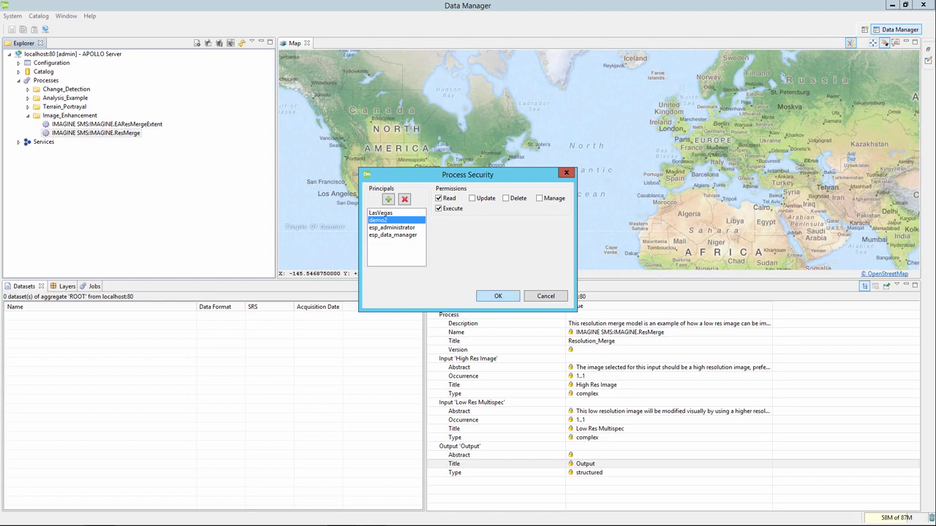
pyautogui.click(498, 296)
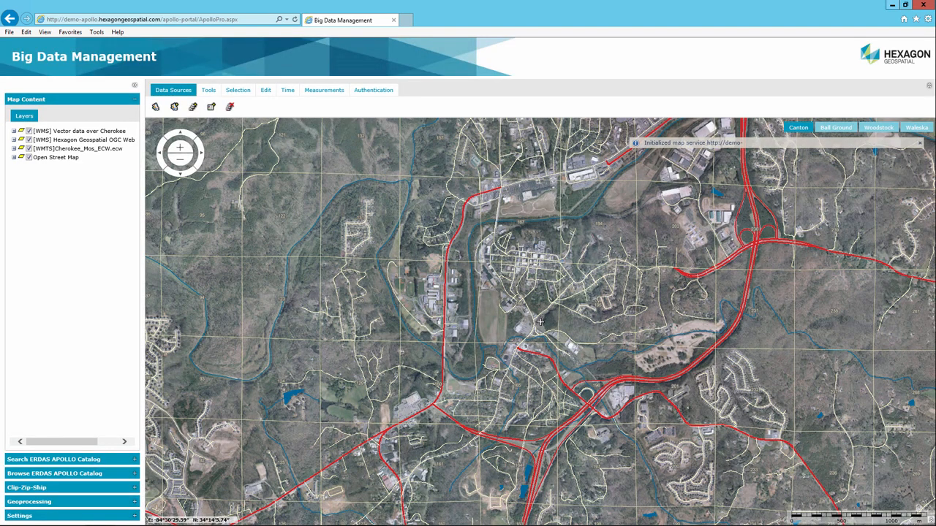
# Log out and log back in as the newly permitted demo user with their password.
pyautogui.click(373, 90)
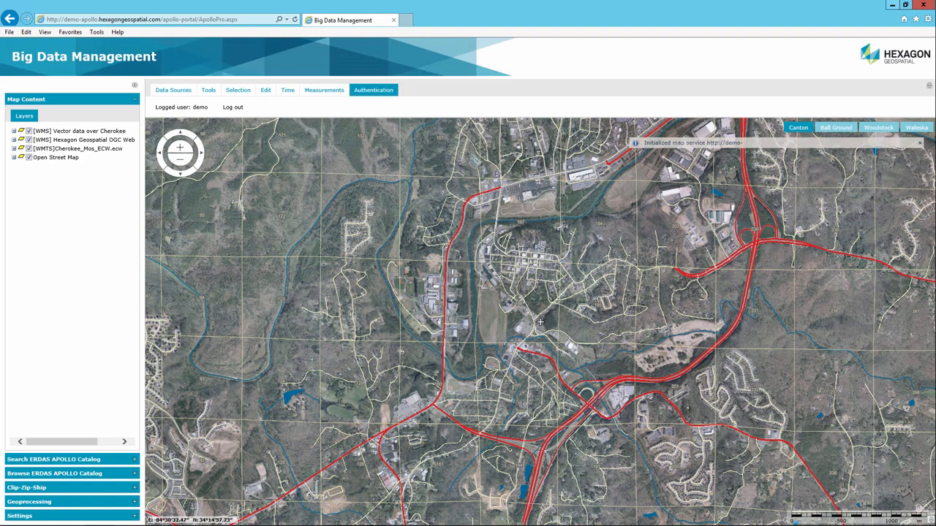
pyautogui.click(232, 107)
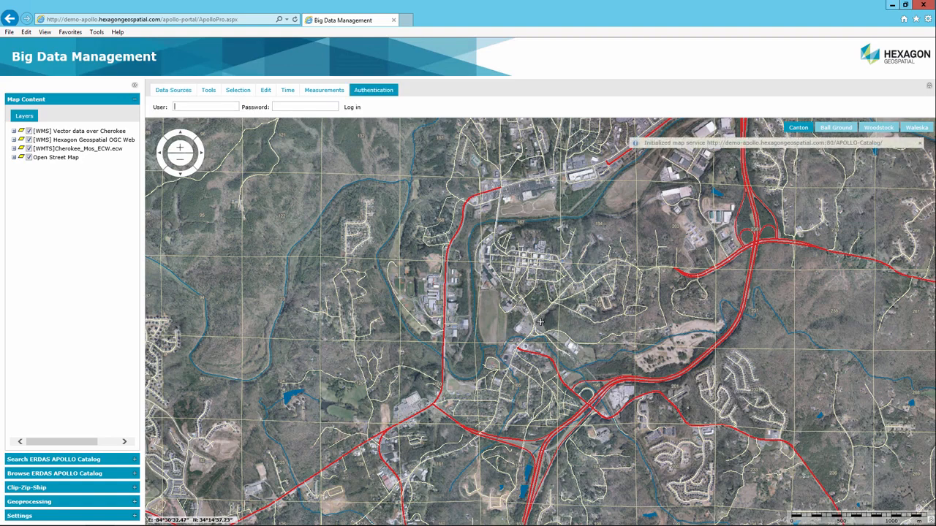
pyautogui.write('demo')
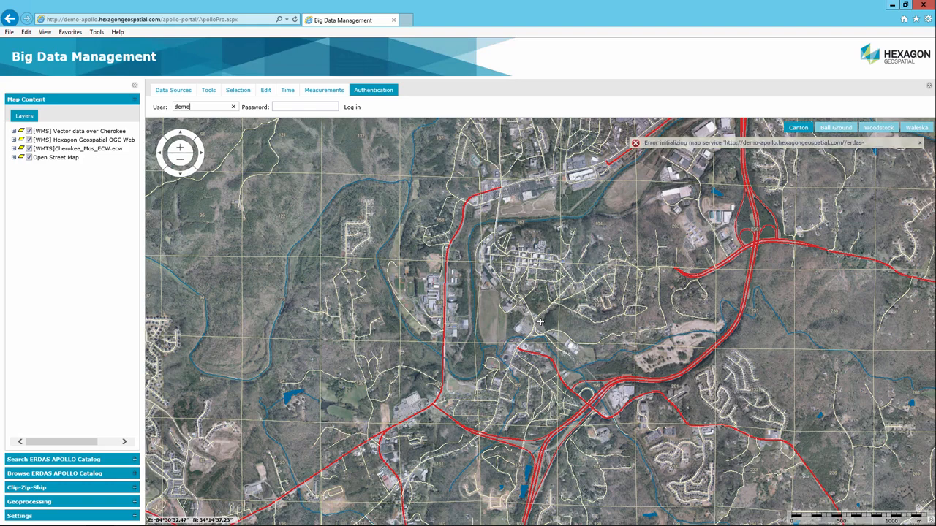
pyautogui.write('2')
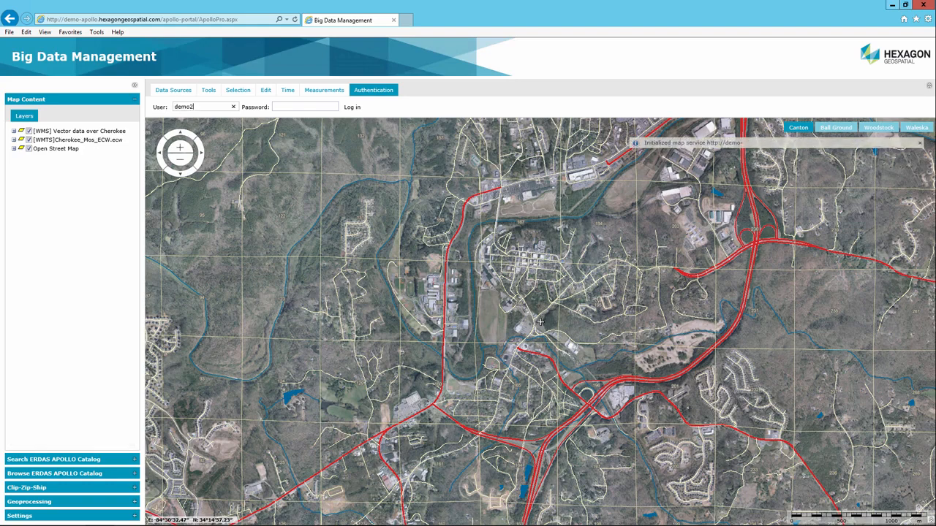
pyautogui.write('demo•••')
pyautogui.press('Return')
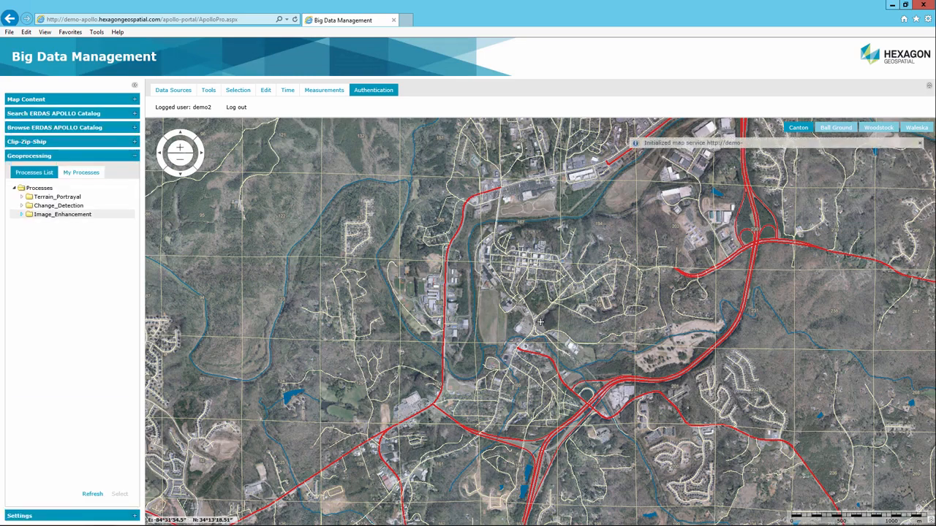
# Select the Resolution_Merge process under Image_Enhancement and open its input form.
pyautogui.click(22, 214)
pyautogui.click(66, 223)
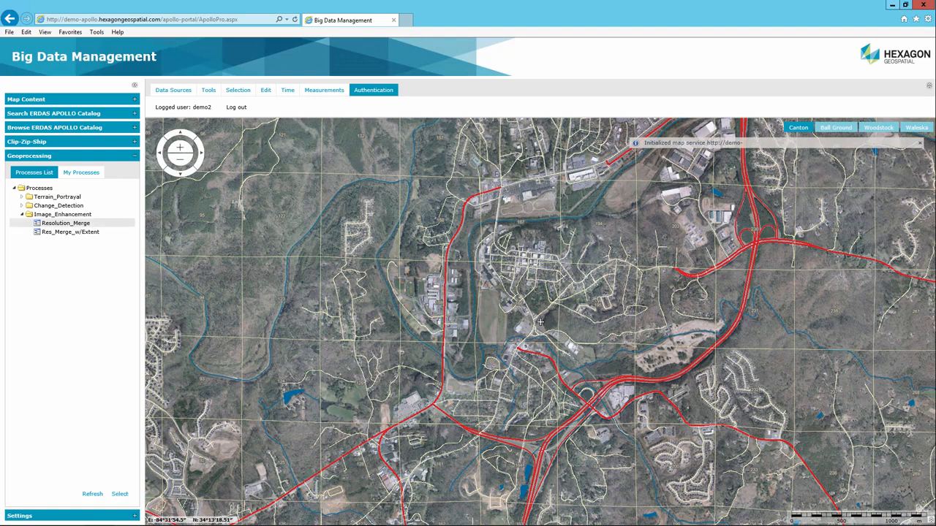
pyautogui.click(120, 495)
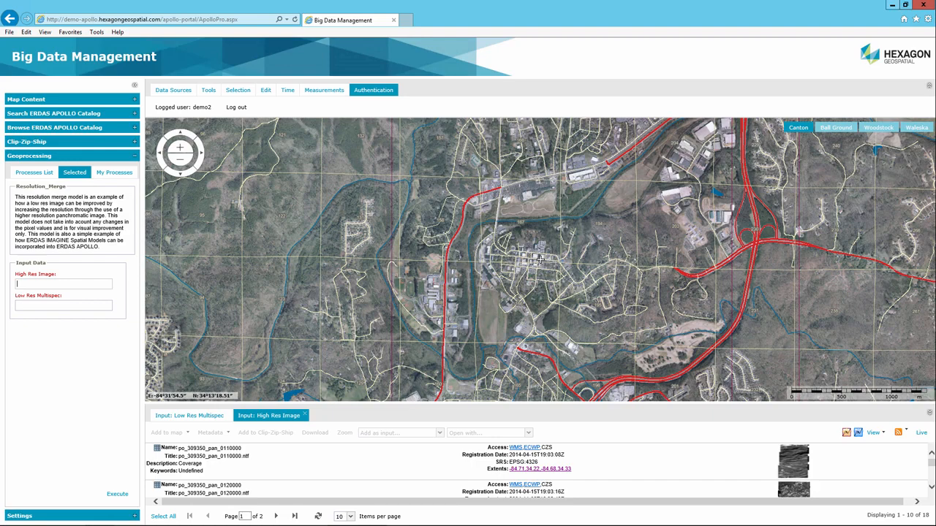
# Page through the catalog results to find vegas-ls8-pan, then expand Browse ERDAS APOLLO Catalog.
pyautogui.click(63, 305)
pyautogui.click(294, 516)
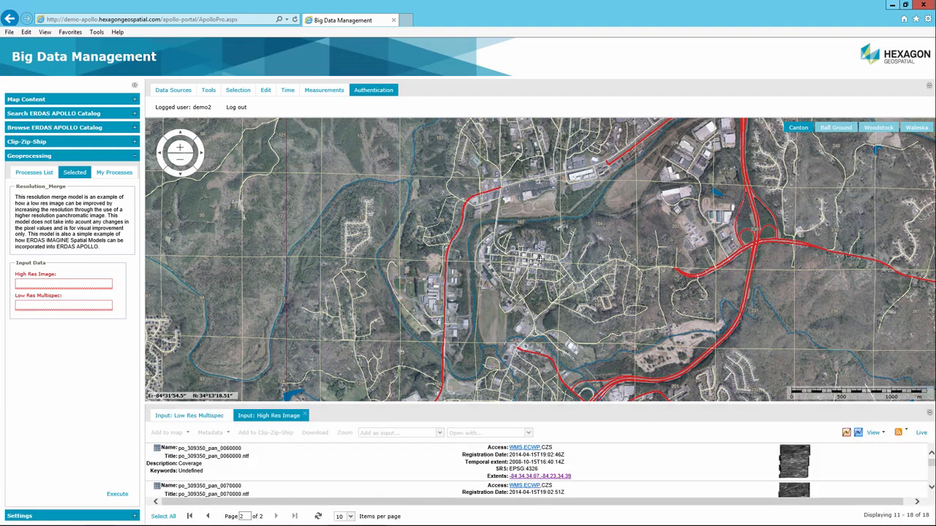
pyautogui.scroll(-3, 536, 471)
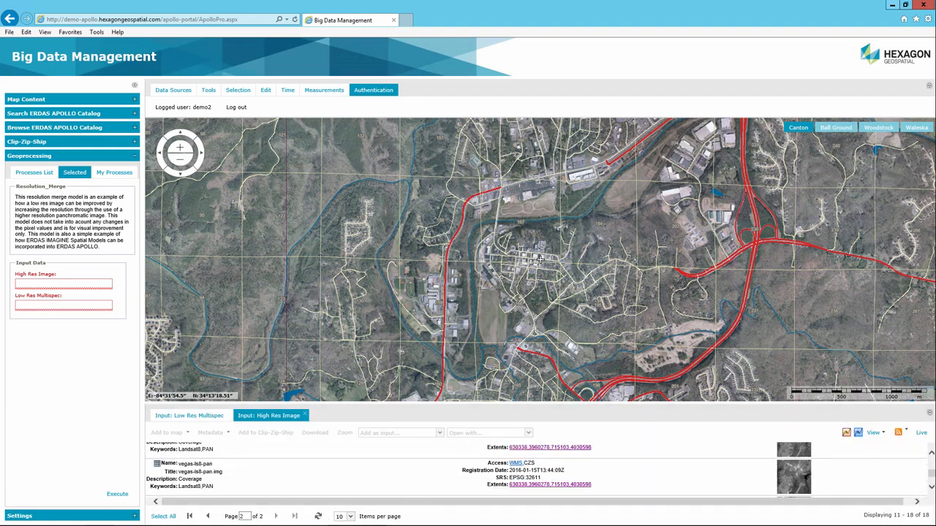
pyautogui.click(365, 475)
pyautogui.click(365, 476)
pyautogui.click(55, 127)
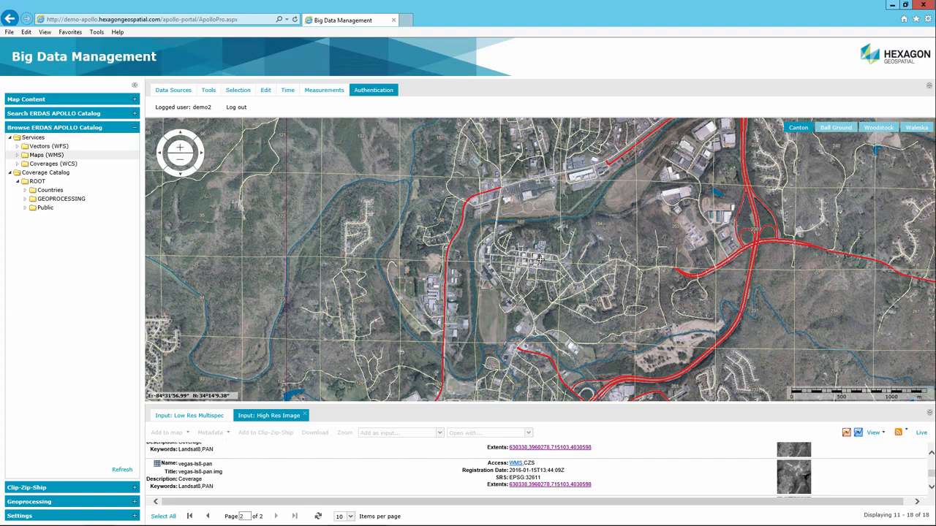
# From Public > Mosaic, set vegas-ls8-pan as the High Res Image input and add it to the map.
pyautogui.click(45, 208)
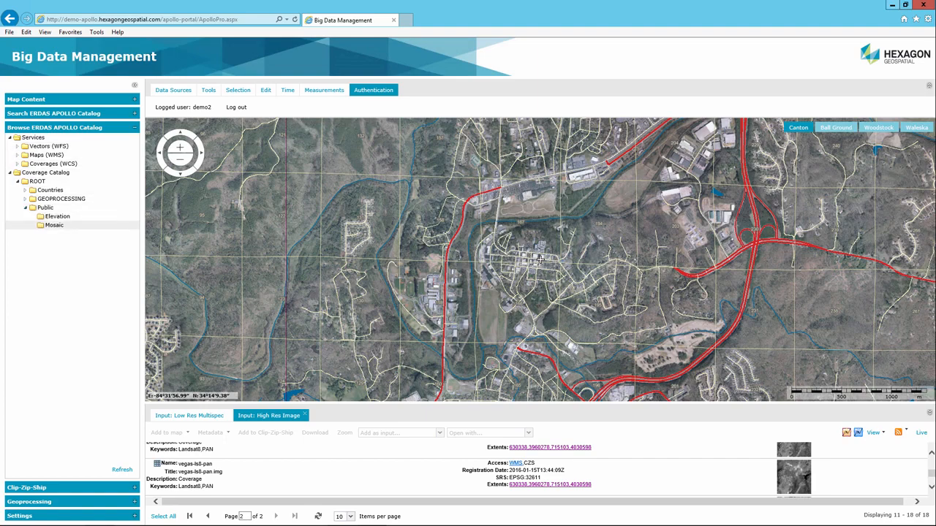
pyautogui.click(54, 225)
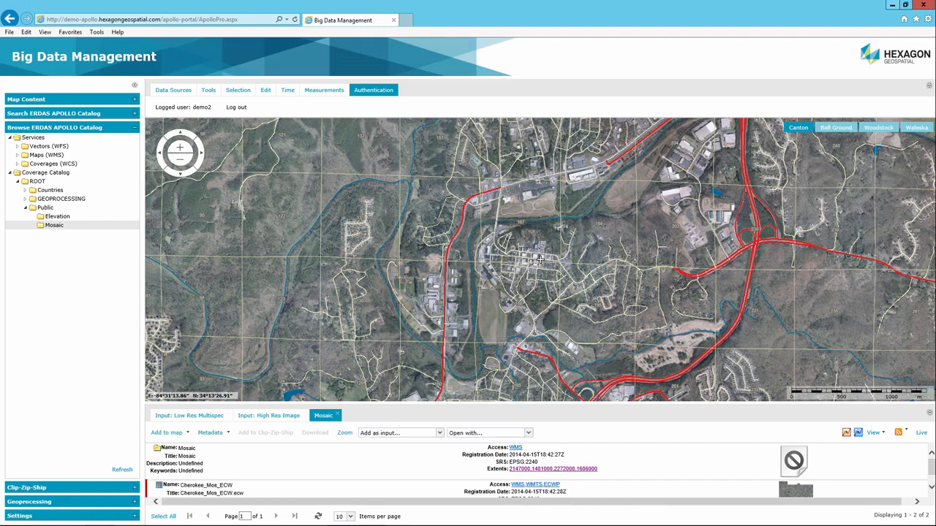
pyautogui.click(439, 433)
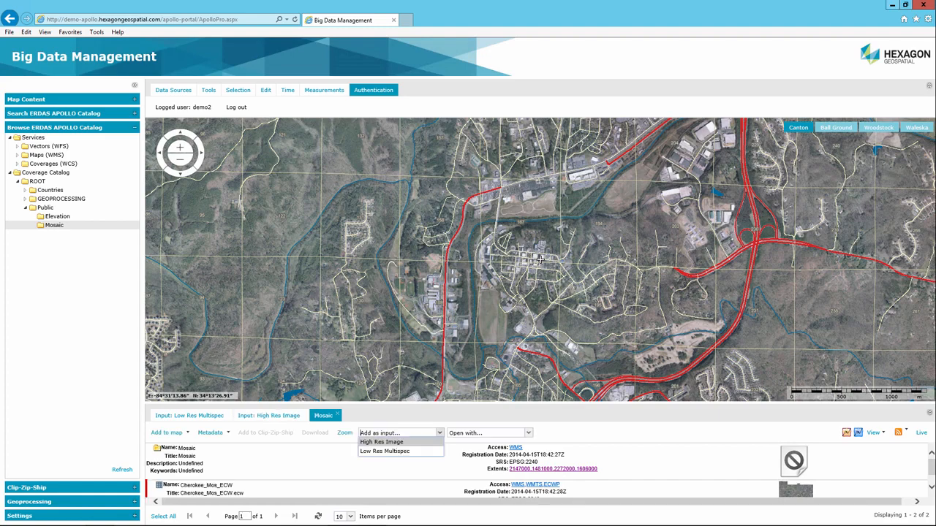
pyautogui.click(540, 260)
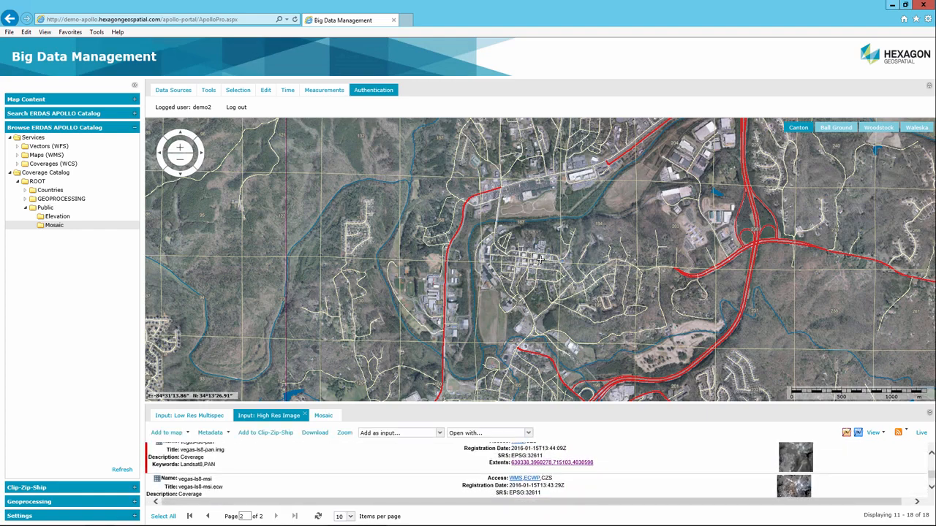
pyautogui.click(439, 433)
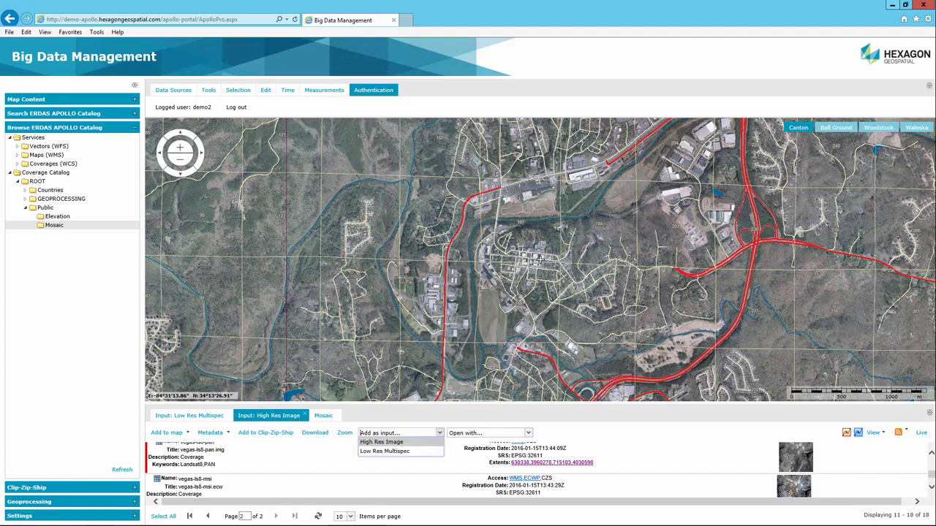
pyautogui.click(382, 442)
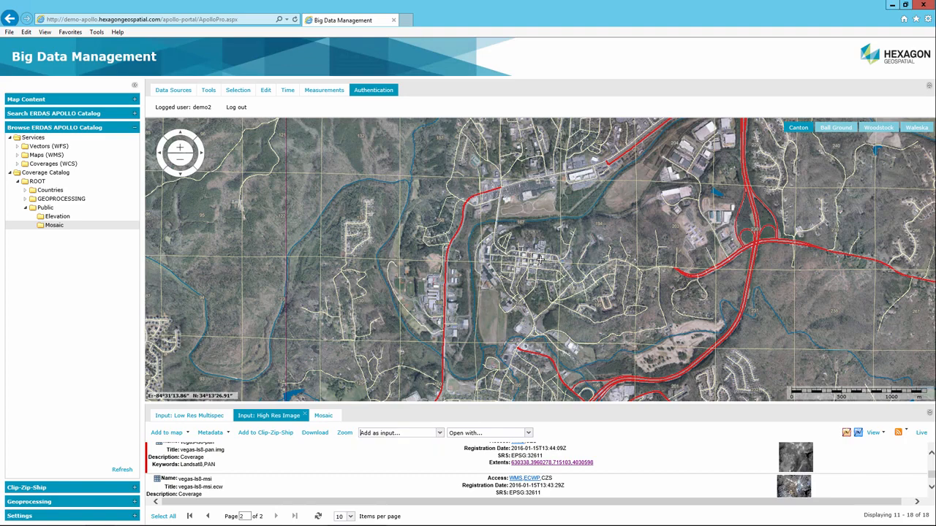
pyautogui.click(167, 433)
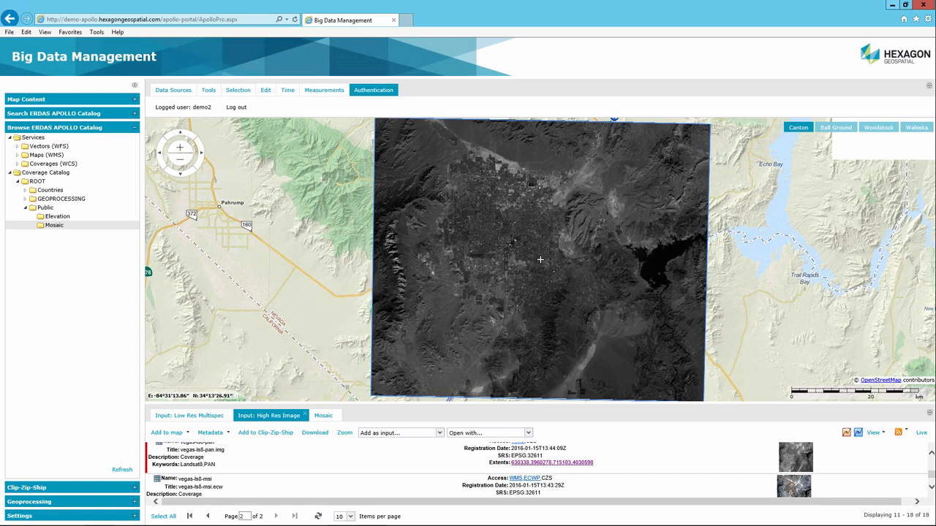
# On the Low Res Multispec results, set vegas-ls8-msi as the Low Res Multispec input.
pyautogui.click(324, 415)
pyautogui.click(190, 415)
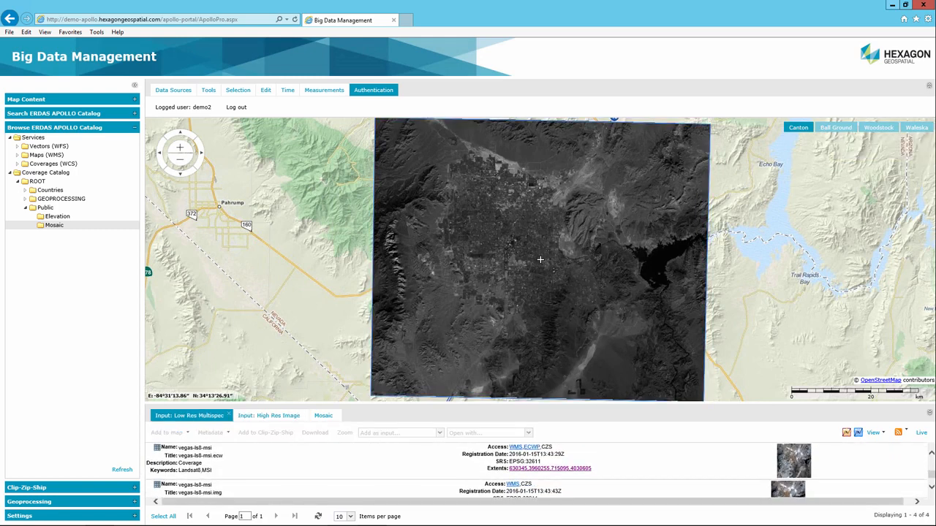
pyautogui.scroll(-1, 540, 471)
pyautogui.click(365, 478)
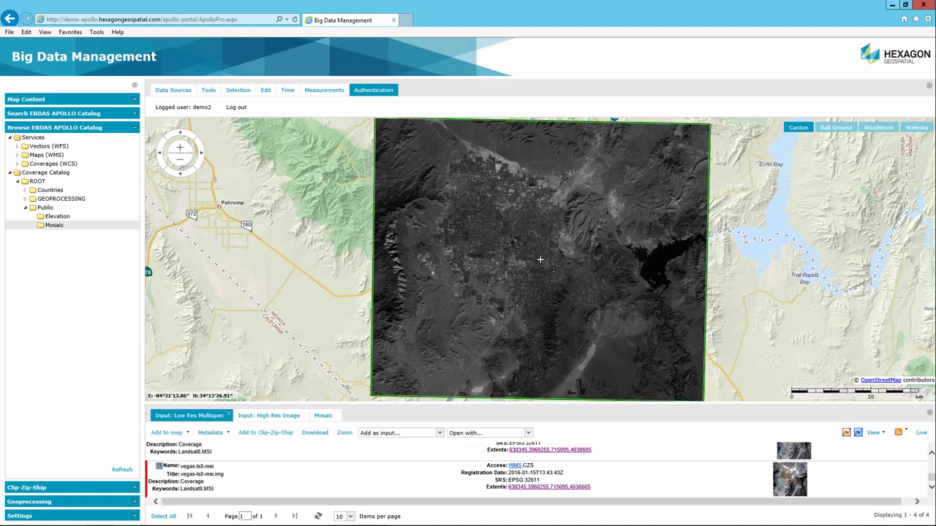
pyautogui.click(439, 432)
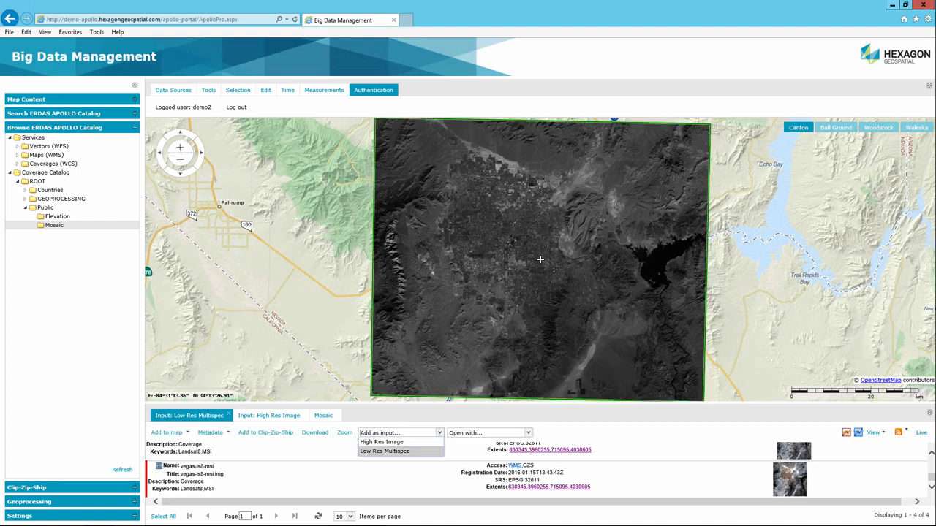
pyautogui.click(384, 451)
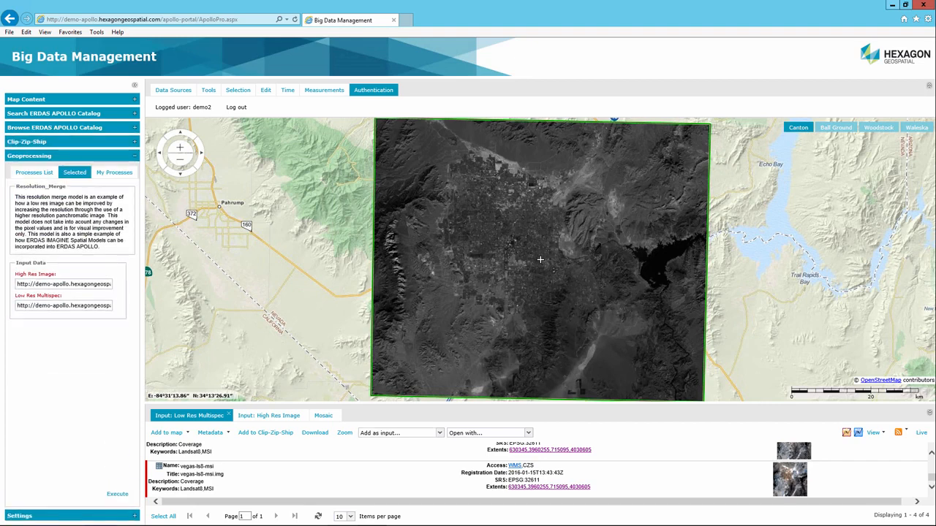
# Execute Resolution_Merge with the vegas-ls8-pan and vegas-ls8-msi inputs.
pyautogui.click(117, 494)
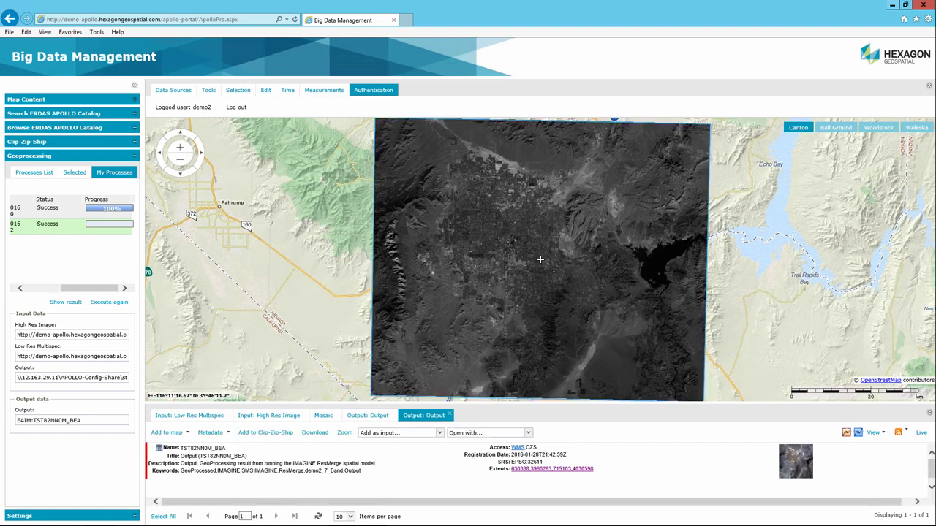
# Add the merged TST82NN0M_BEA output to the map and request its download, entering a delivery e-mail address.
pyautogui.click(172, 433)
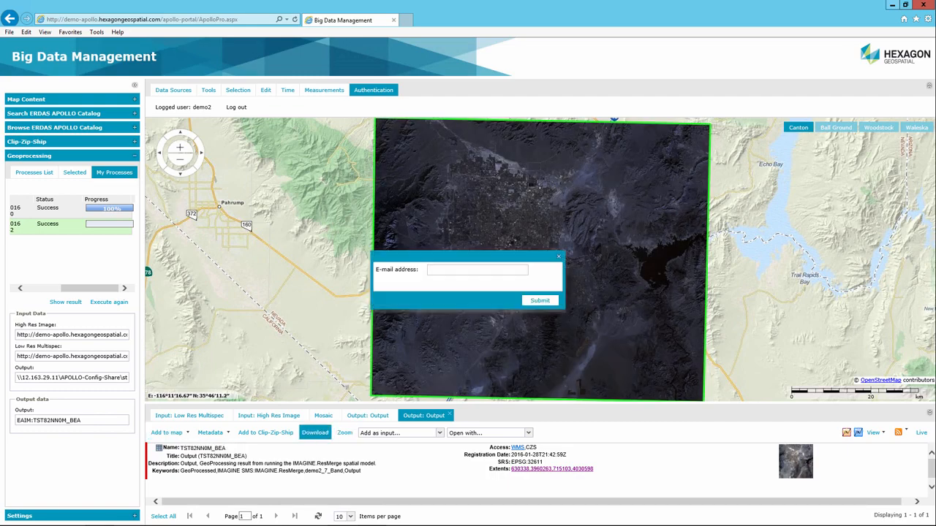
pyautogui.click(315, 433)
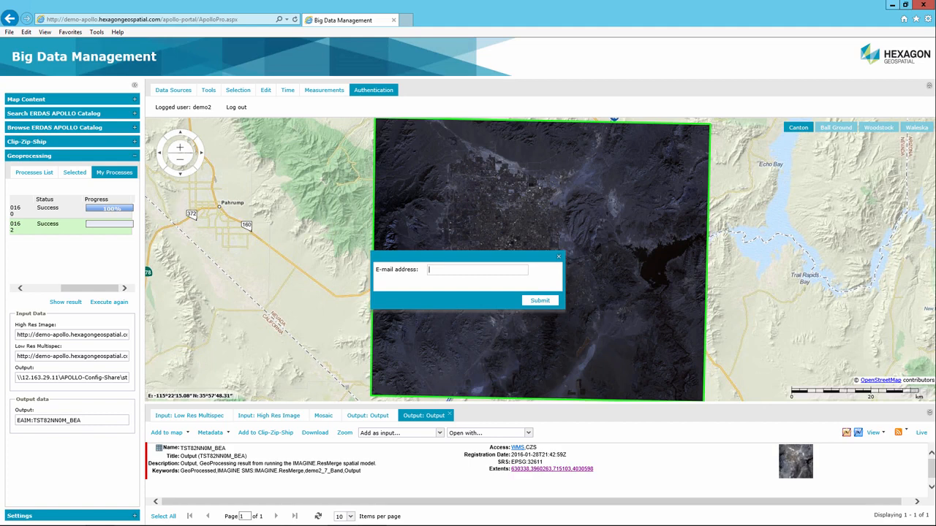
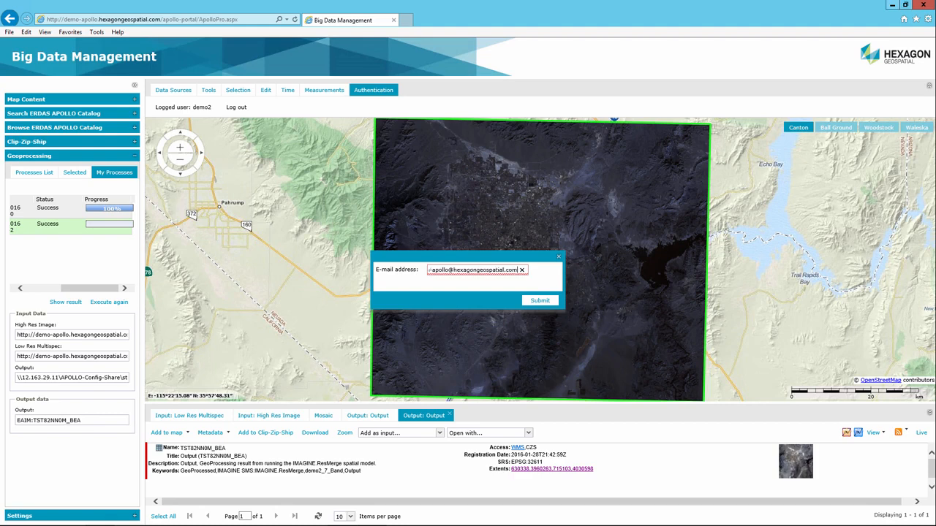